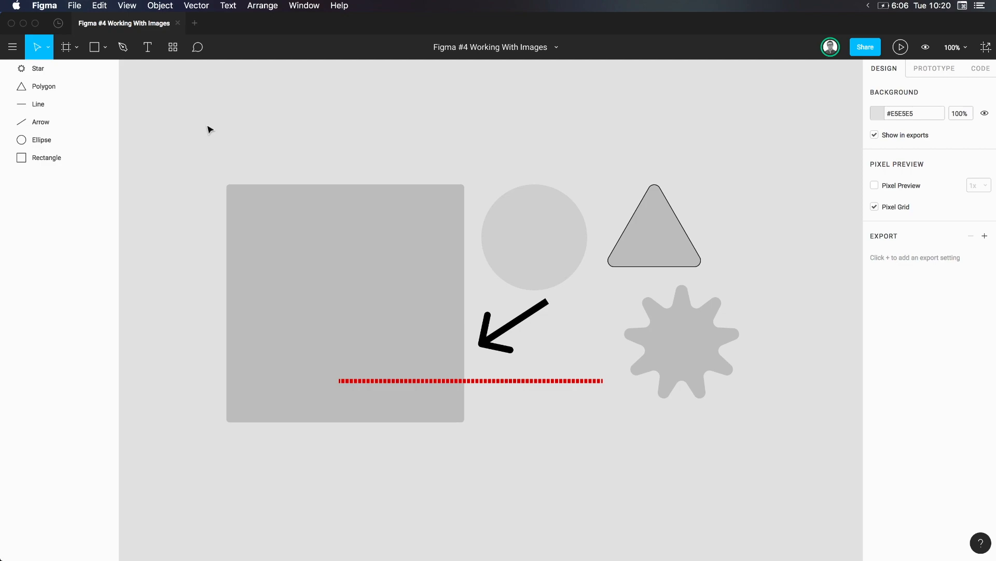
Import CodePensExplained1.png from the desktop onto the Figma canvas
{"action": "key", "text": "F11"}
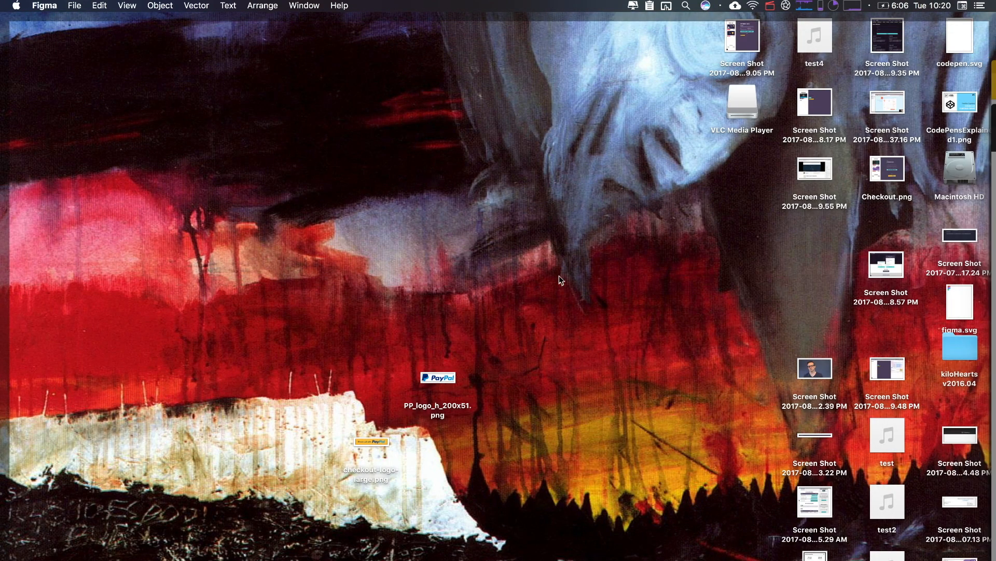
{"action": "left_click", "coordinate": [655, 277]}
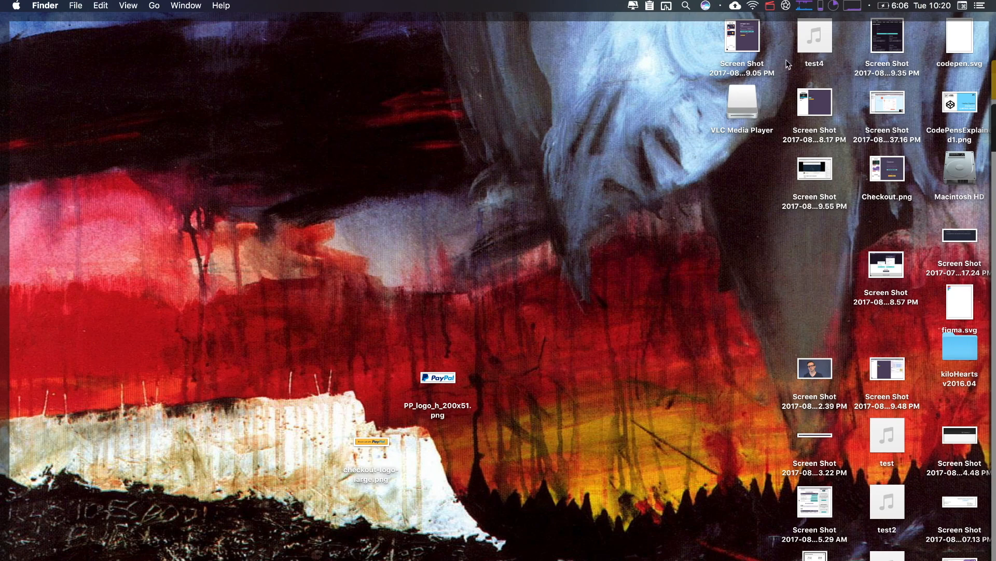
{"action": "left_click_drag", "start_coordinate": [949, 107], "coordinate": [385, 145]}
{"action": "key", "text": "ctrl+Right"}
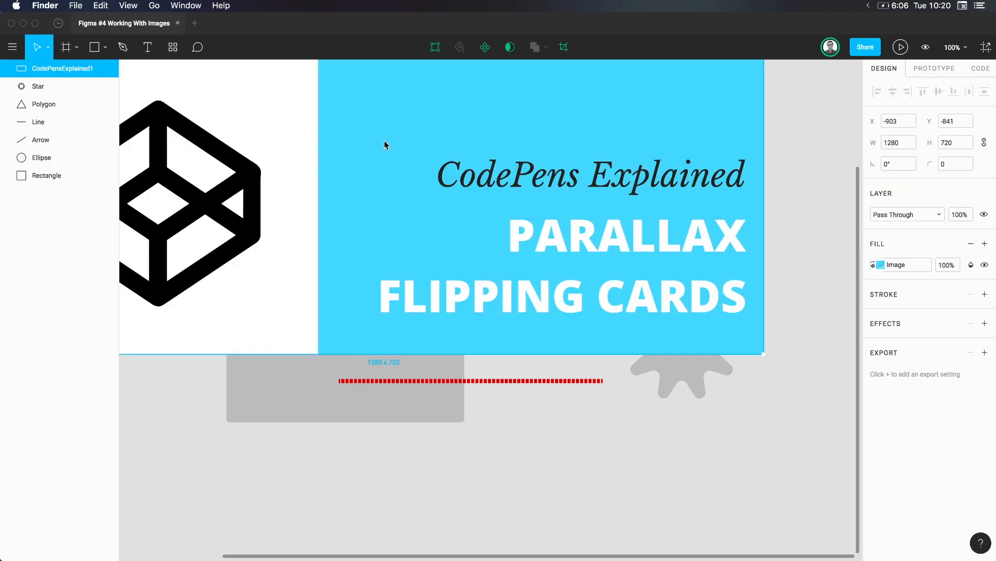
{"action": "left_click", "coordinate": [384, 140]}
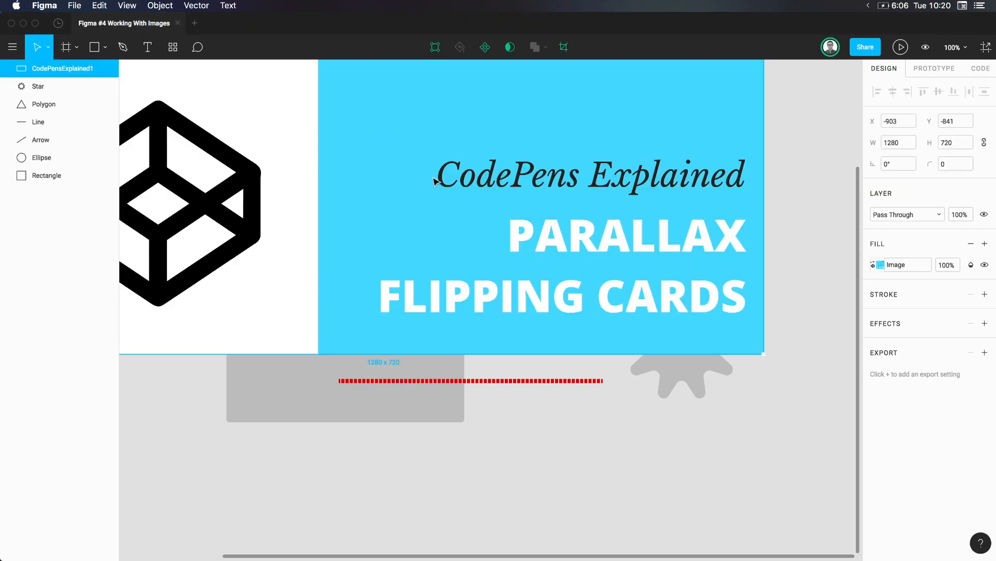
Move the imported CodePens image off the existing shapes into the empty canvas to the right of the star
{"action": "left_click_drag", "start_coordinate": [234, 193], "coordinate": [337, 354]}
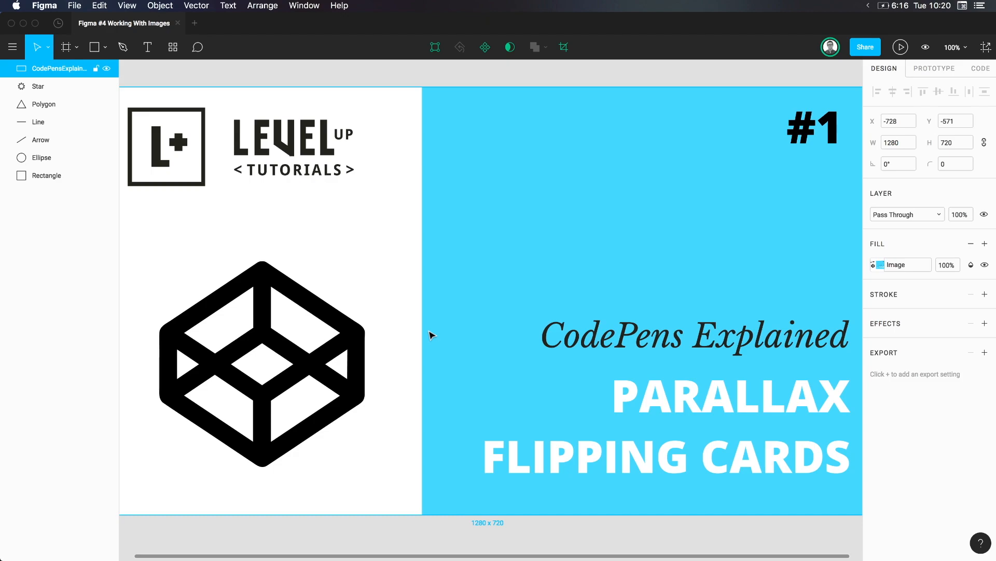
{"action": "key", "text": "minus"}
{"action": "left_click_drag", "start_coordinate": [441, 316], "coordinate": [639, 285]}
{"action": "key", "text": "shift+0"}
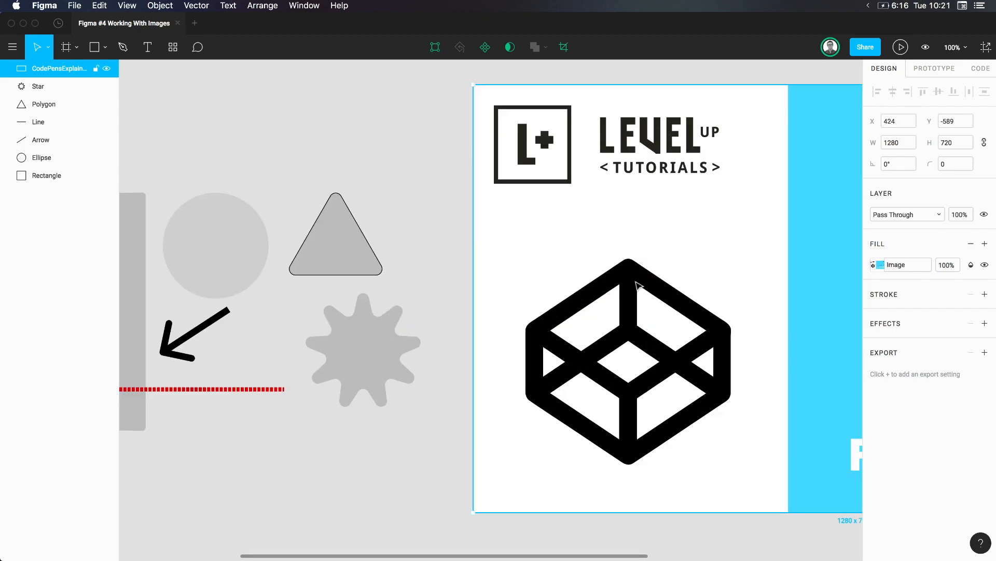
Scale the CodePens image down proportionally to about 526 x 296 and reposition it beside the triangle and star
{"action": "scroll", "coordinate": [558, 264], "scroll_direction": "right", "scroll_amount": 8}
{"action": "scroll", "coordinate": [332, 217], "scroll_direction": "right", "scroll_amount": 3}
{"action": "scroll", "coordinate": [276, 211], "scroll_direction": "left", "scroll_amount": 2}
{"action": "scroll", "coordinate": [174, 169], "scroll_direction": "left", "scroll_amount": 2}
{"action": "scroll", "coordinate": [415, 201], "scroll_direction": "right", "scroll_amount": 3}
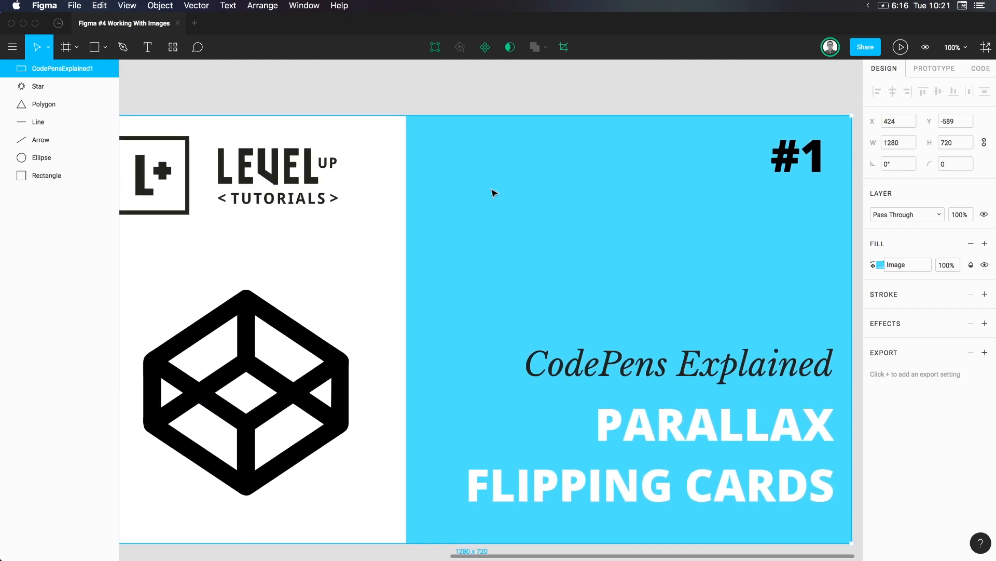
{"action": "left_click_drag", "start_coordinate": [839, 114], "coordinate": [216, 365]}
{"action": "scroll", "coordinate": [215, 365], "scroll_direction": "left", "scroll_amount": 5}
{"action": "scroll", "coordinate": [215, 365], "scroll_direction": "down", "scroll_amount": 3}
{"action": "left_click_drag", "start_coordinate": [585, 329], "coordinate": [572, 206]}
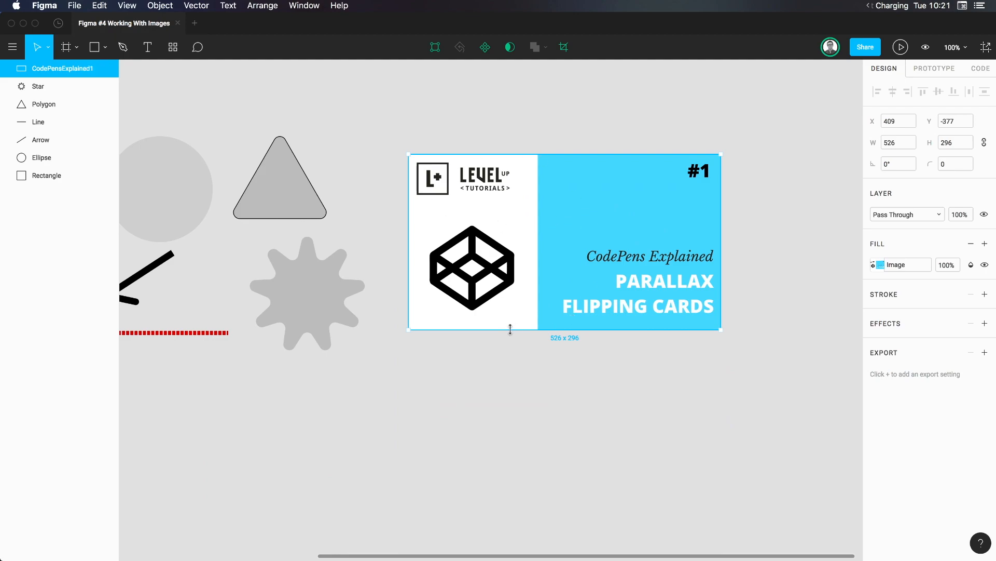
Round the CodePens image's corners with a radius of 30 and move the image up to about Y -466
{"action": "left_click", "coordinate": [950, 166]}
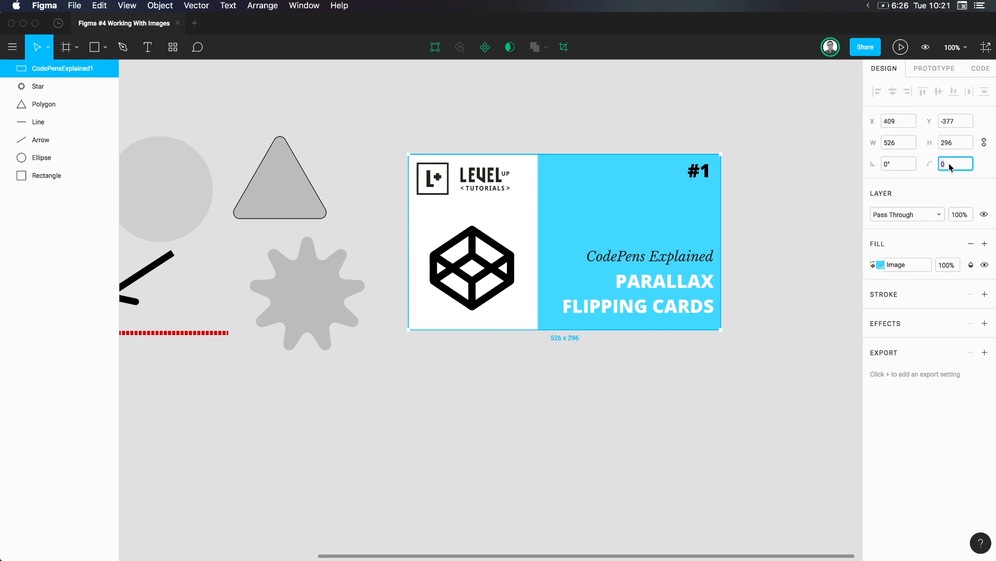
{"action": "key", "text": "shift+Up"}
{"action": "key", "text": "shift+Up"}
{"action": "key", "text": "shift+Up"}
{"action": "left_click_drag", "start_coordinate": [482, 322], "coordinate": [483, 269]}
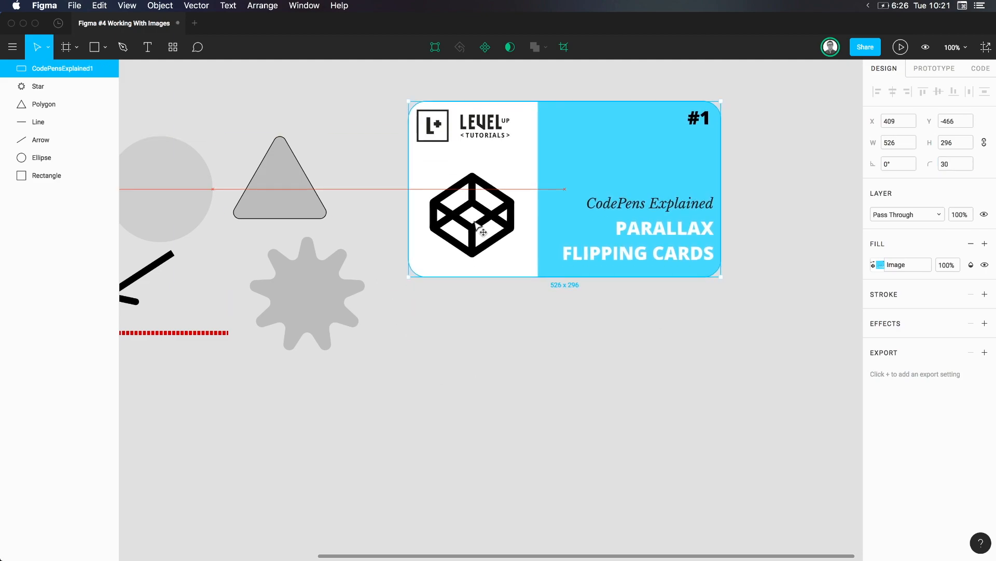
Draw a square of about 326 x 326 directly below the CodePens image, aligned with its left edge
{"action": "left_click", "coordinate": [496, 412]}
{"action": "key", "text": "r"}
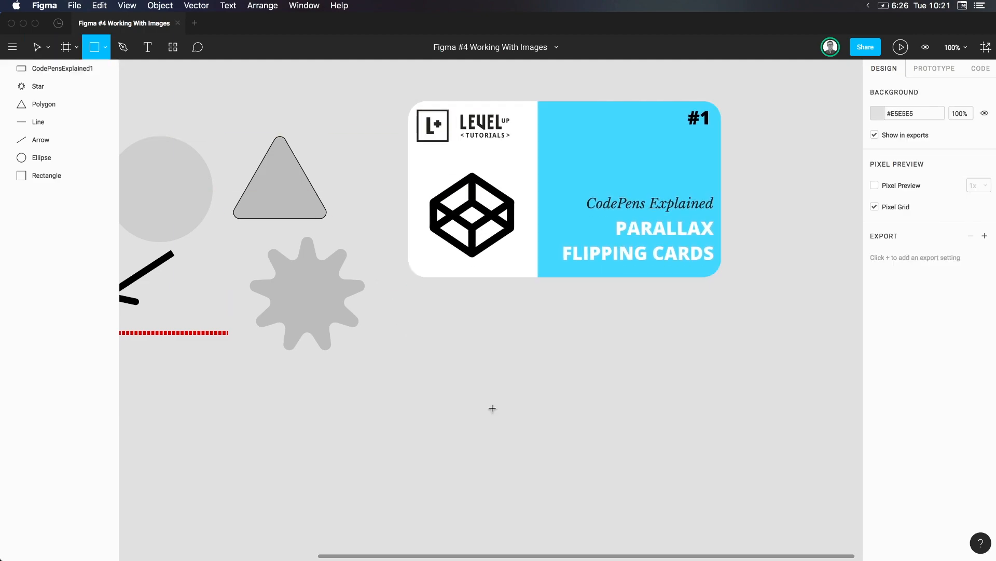
{"action": "mouse_move", "coordinate": [409, 296]}
{"action": "left_mouse_down"}
{"action": "mouse_move", "coordinate": [612, 436]}
{"action": "mouse_move", "coordinate": [601, 466]}
{"action": "left_mouse_up"}
{"action": "left_click_drag", "start_coordinate": [517, 434], "coordinate": [521, 429]}
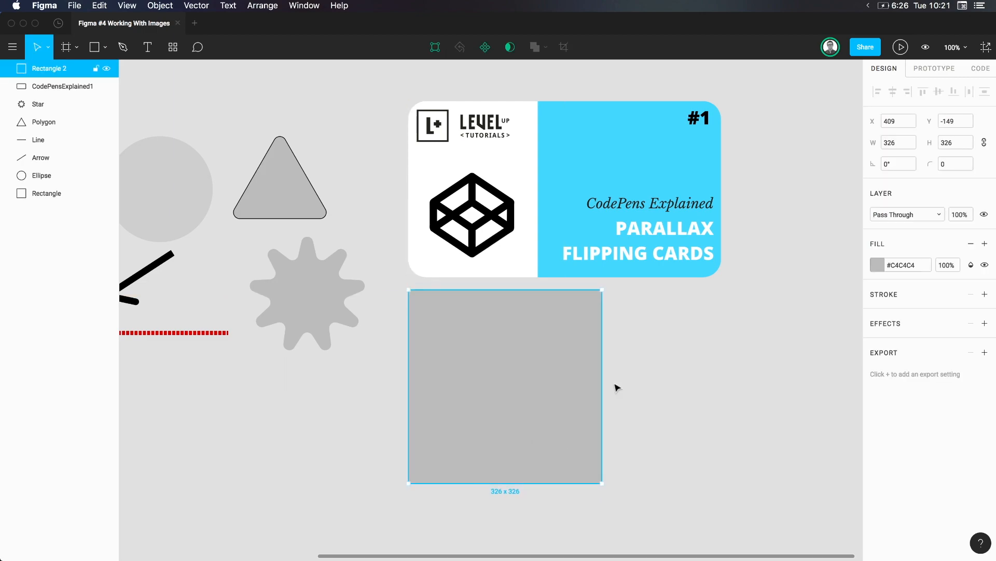
Remove the new square's fill, add a fresh one and change its type from Solid to Image
{"action": "left_click", "coordinate": [971, 243]}
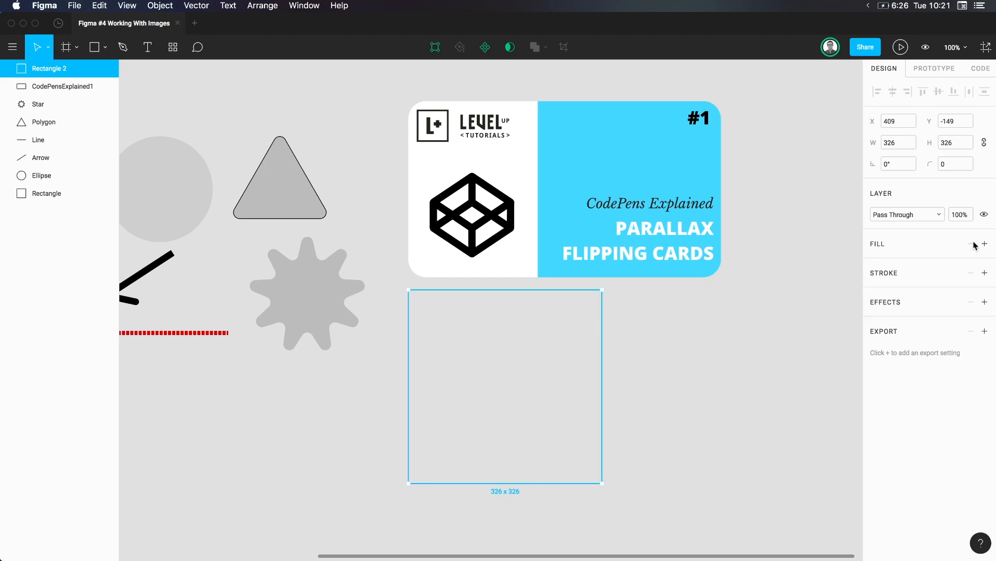
{"action": "left_click", "coordinate": [985, 244]}
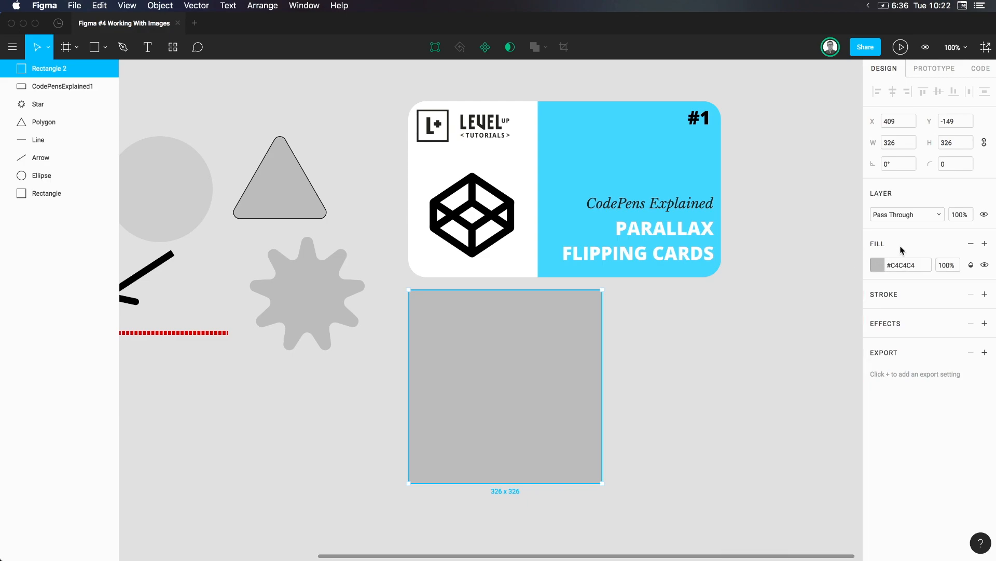
{"action": "left_click", "coordinate": [878, 267]}
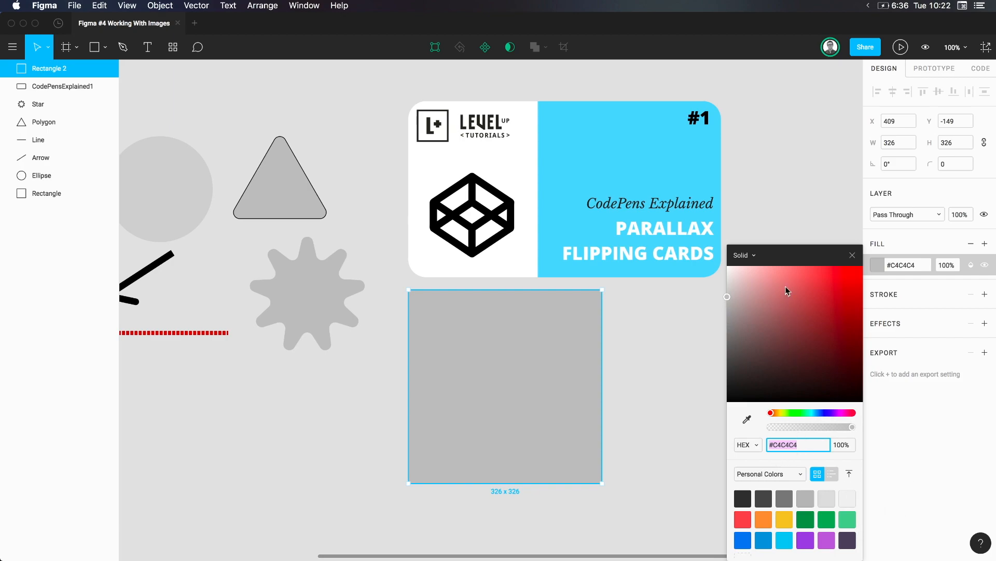
{"action": "left_click", "coordinate": [756, 256]}
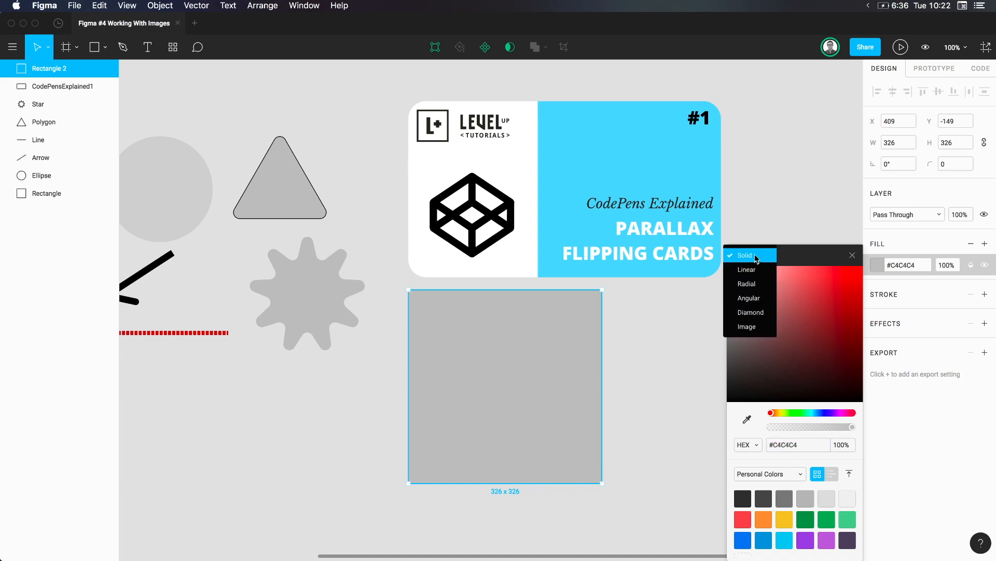
{"action": "left_click", "coordinate": [762, 324]}
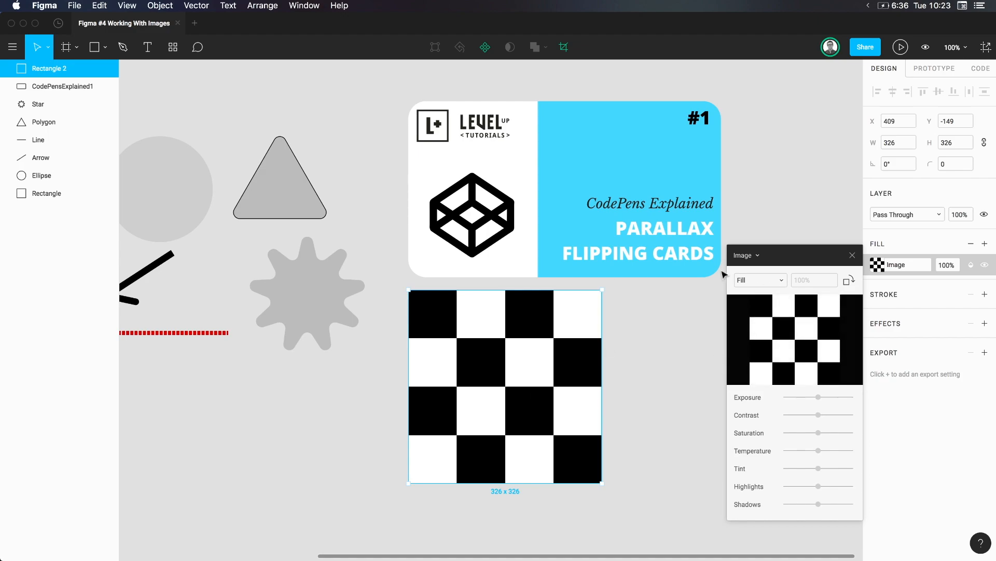
Try the Fit and Crop modes on the square's image fill and set it to Tile
{"action": "left_click", "coordinate": [758, 284]}
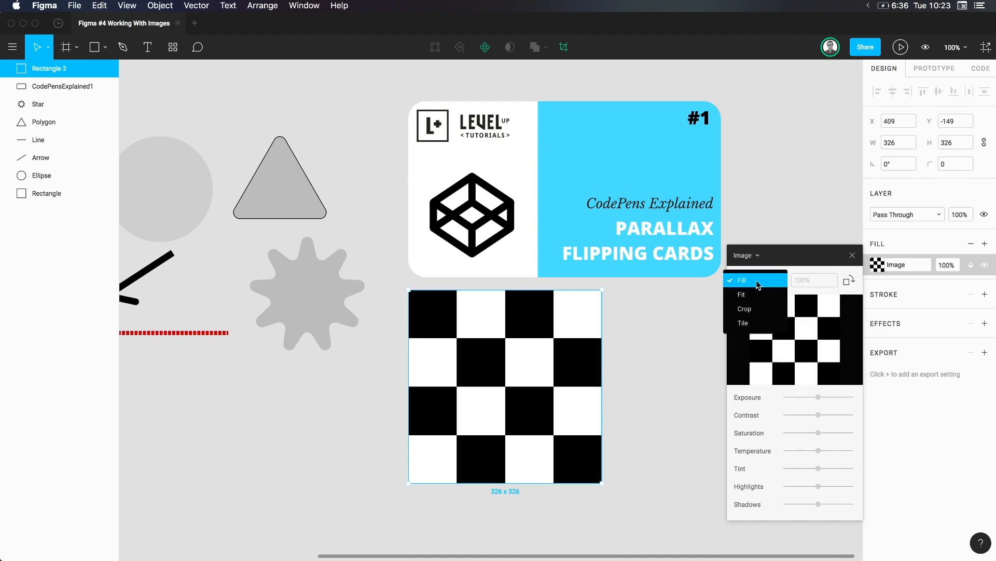
{"action": "left_click", "coordinate": [755, 297]}
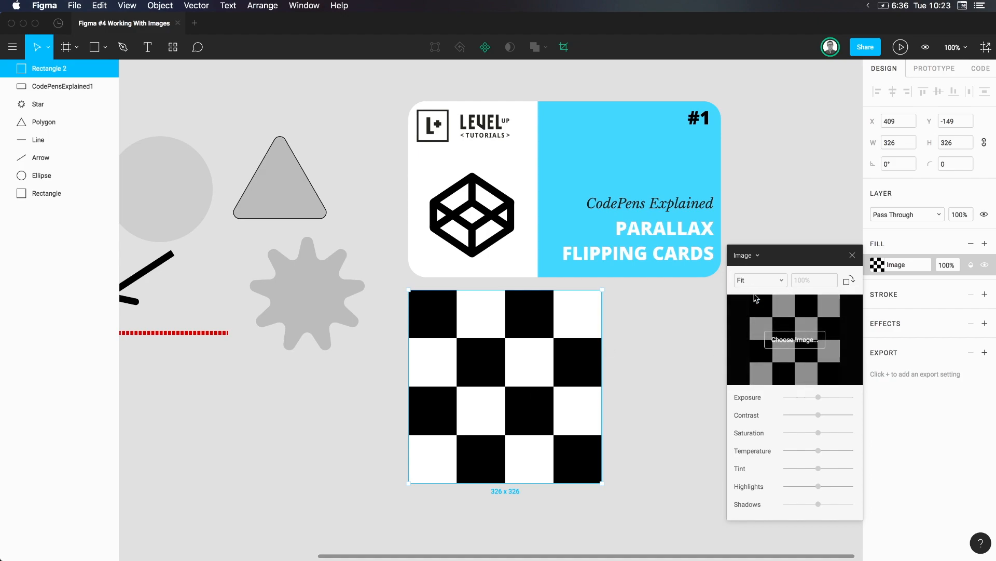
{"action": "left_click", "coordinate": [759, 281]}
{"action": "left_click", "coordinate": [757, 298]}
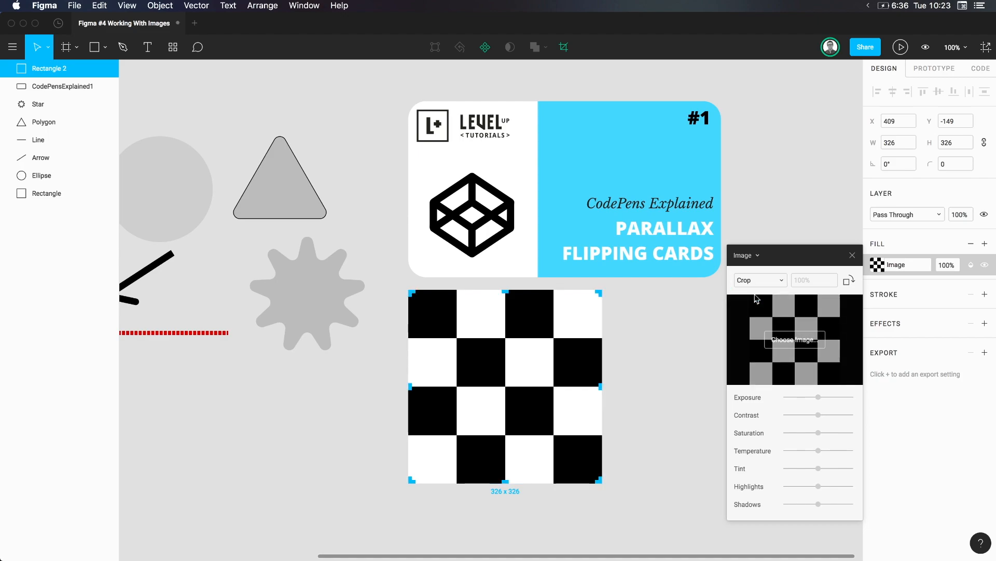
{"action": "left_click", "coordinate": [763, 281]}
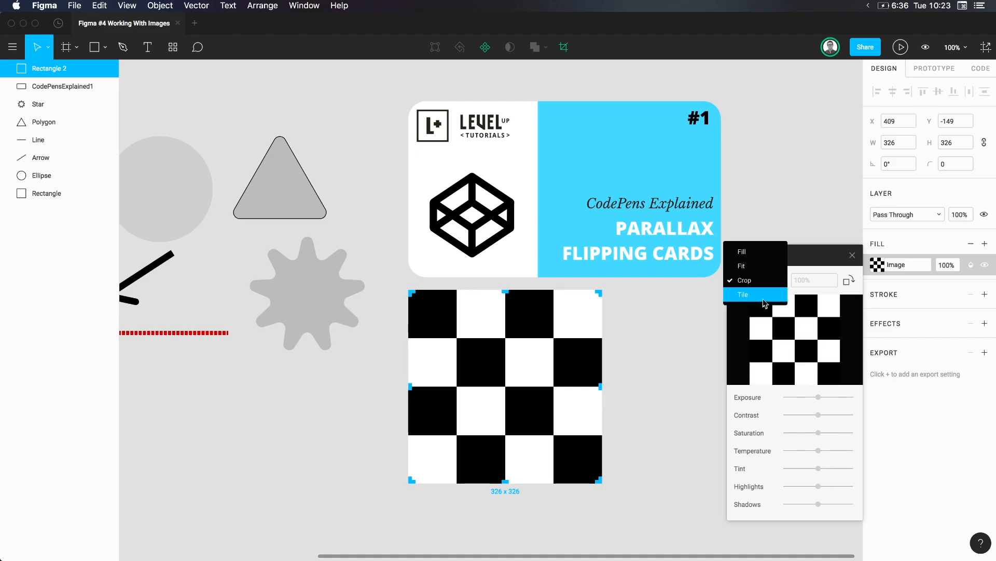
{"action": "left_click", "coordinate": [765, 294]}
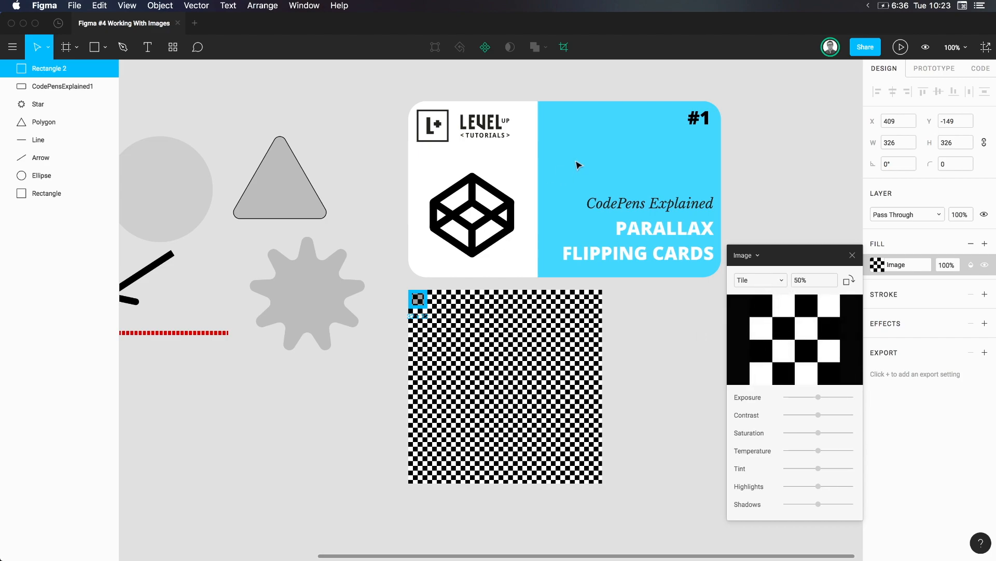
Increase the tile scale of the square's checkerboard image fill to 377%
{"action": "left_click", "coordinate": [811, 280]}
{"action": "key", "text": "shift+Up"}
{"action": "key", "text": "shift+Up"}
{"action": "key", "text": "shift+Up"}
{"action": "key", "text": "shift+Up"}
{"action": "key", "text": "shift+Up"}
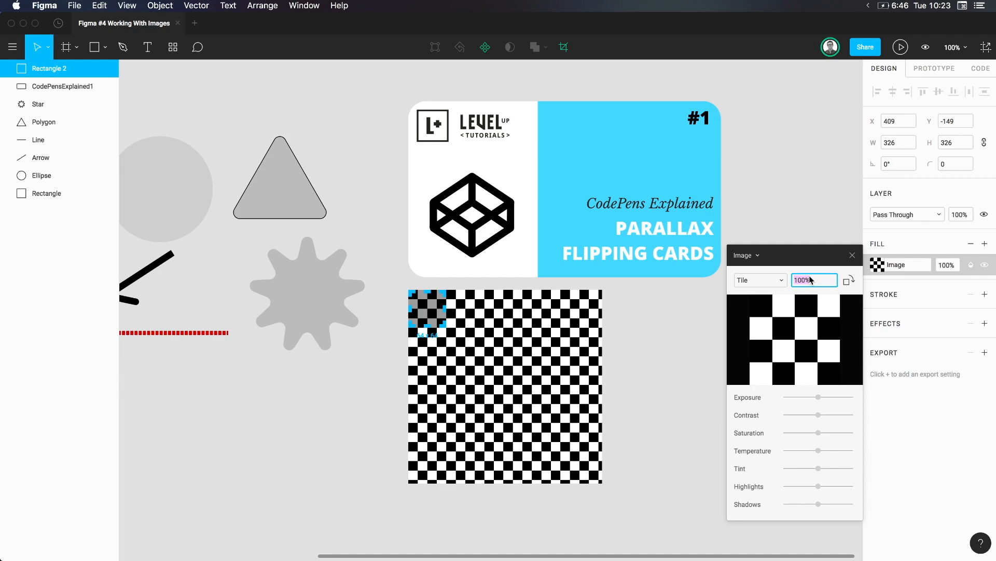
{"action": "key", "text": "shift+Up"}
{"action": "key", "text": "shift+Up"}
{"action": "key", "text": "shift+Up"}
{"action": "key", "text": "shift+Up"}
{"action": "key", "text": "shift+Up"}
{"action": "key", "text": "shift+Up"}
{"action": "key", "text": "shift+Up"}
{"action": "key", "text": "shift+Up"}
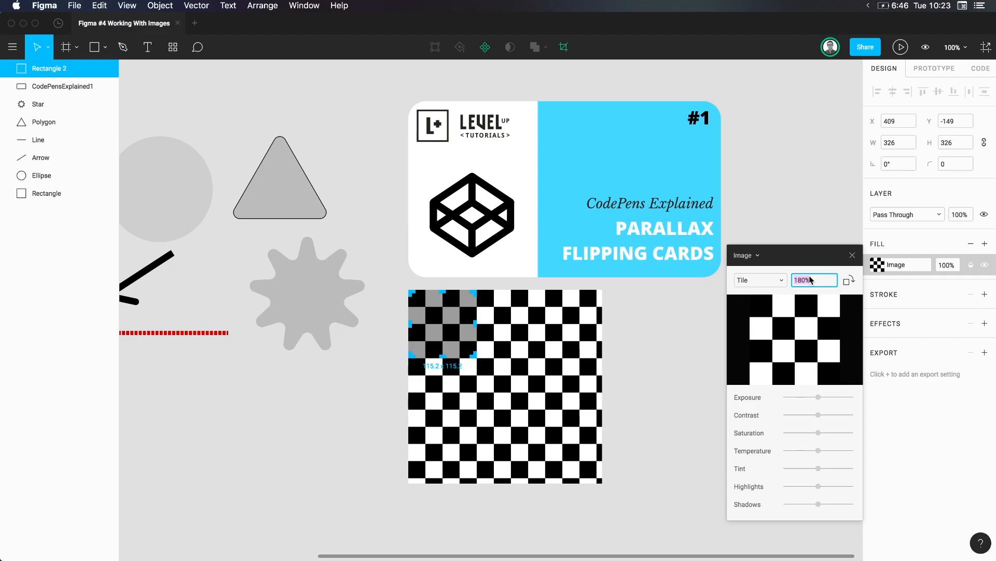
{"action": "key", "text": "shift+Up"}
{"action": "key", "text": "shift+Up"}
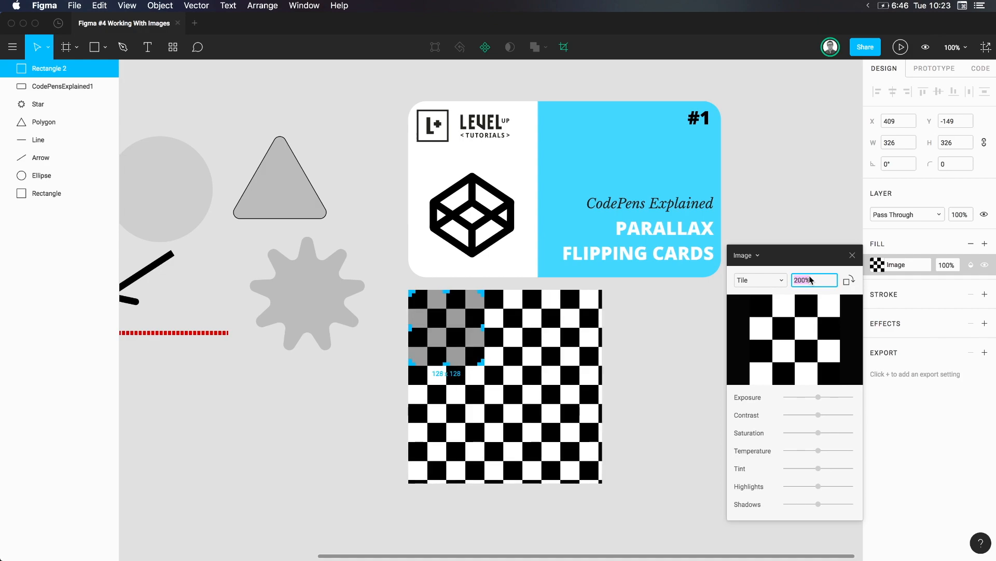
{"action": "key", "text": "shift+Up"}
{"action": "key", "text": "shift+Up"}
{"action": "key", "text": "shift+Up"}
{"action": "key", "text": "shift+Up"}
{"action": "key", "text": "shift+Up"}
{"action": "key", "text": "shift+Up"}
{"action": "key", "text": "shift+Up"}
{"action": "key", "text": "shift+Up"}
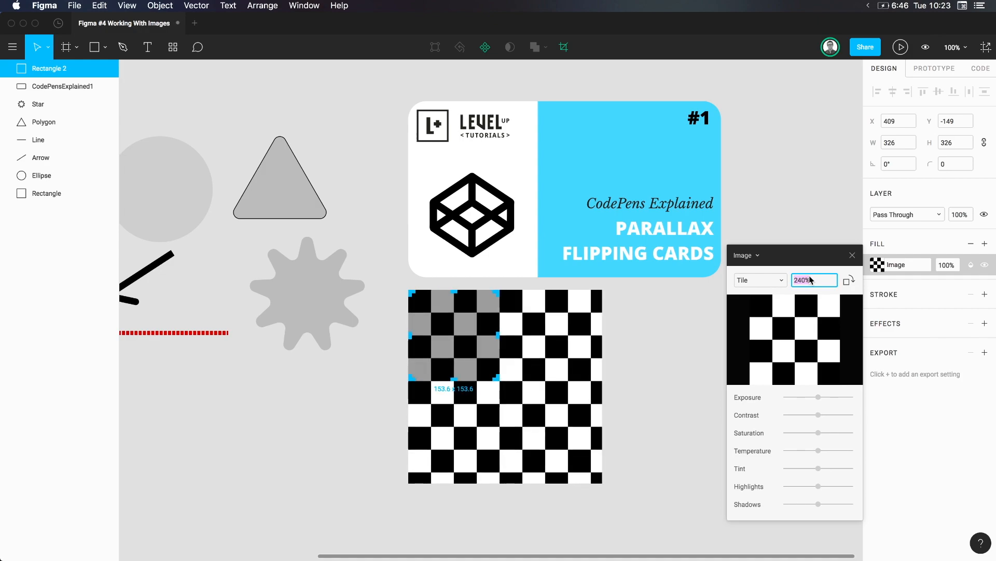
{"action": "key", "text": "shift+Up"}
{"action": "key", "text": "shift+Up"}
{"action": "key", "text": "shift+Up"}
{"action": "key", "text": "shift+Up"}
{"action": "key", "text": "shift+Up"}
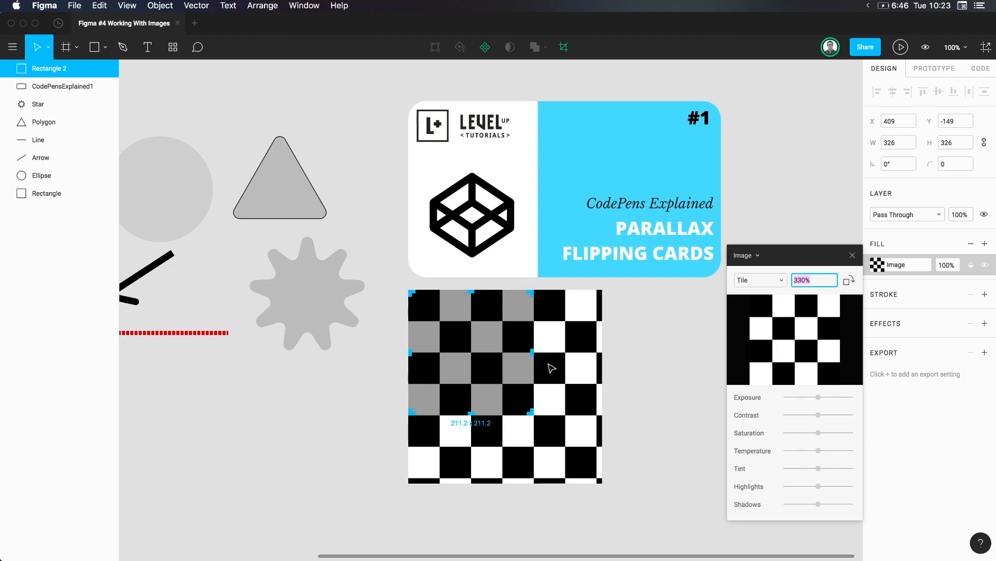
{"action": "key", "text": "Up"}
{"action": "key", "text": "Up"}
{"action": "key", "text": "Up"}
{"action": "key", "text": "Up"}
{"action": "key", "text": "Up"}
{"action": "key", "text": "Up"}
{"action": "key", "text": "Up"}
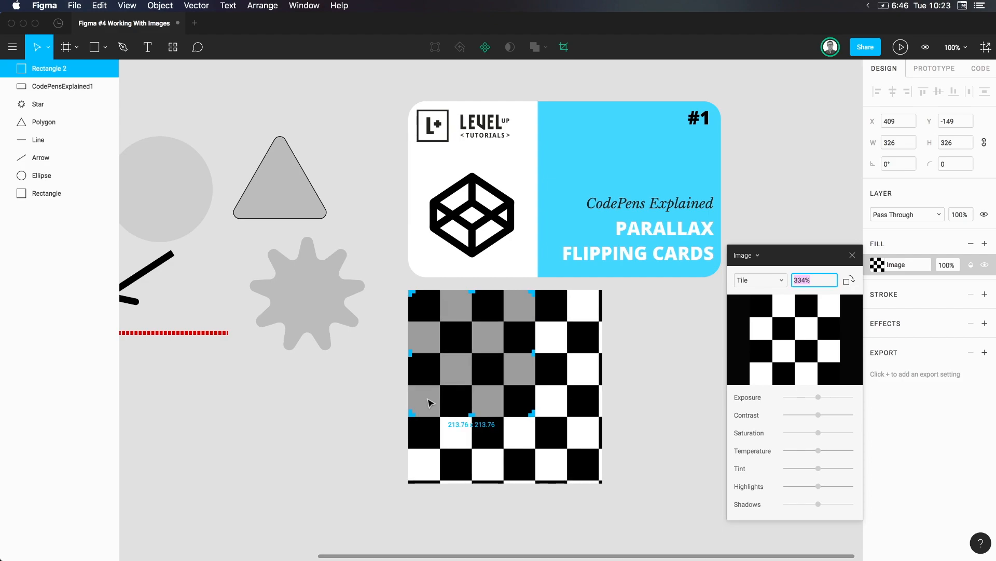
{"action": "key", "text": "Up"}
{"action": "key", "text": "Up"}
{"action": "key", "text": "Up"}
{"action": "key", "text": "Up"}
{"action": "key", "text": "Up"}
{"action": "key", "text": "Up"}
{"action": "key", "text": "Up"}
{"action": "key", "text": "Up"}
{"action": "key", "text": "Up"}
{"action": "key", "text": "Up"}
{"action": "key", "text": "Up"}
{"action": "key", "text": "Up"}
{"action": "key", "text": "Up"}
{"action": "key", "text": "Up"}
{"action": "key", "text": "Up"}
{"action": "key", "text": "Up"}
{"action": "key", "text": "Up"}
{"action": "key", "text": "Up"}
{"action": "key", "text": "Up"}
{"action": "key", "text": "Up"}
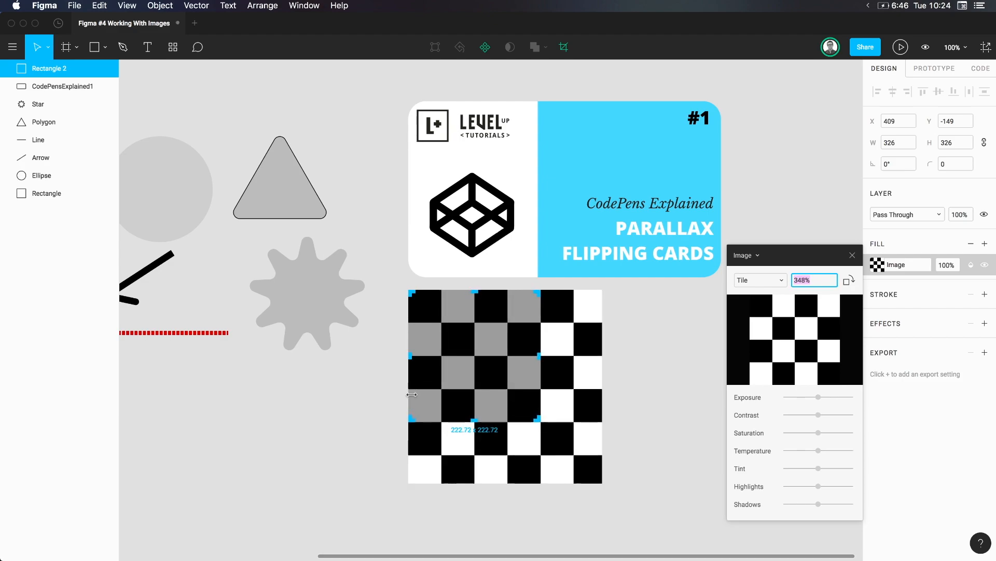
{"action": "key", "text": "Up"}
{"action": "key", "text": "Up"}
{"action": "key", "text": "Up"}
{"action": "key", "text": "Up"}
{"action": "key", "text": "Up"}
{"action": "key", "text": "Up"}
{"action": "key", "text": "Up"}
{"action": "key", "text": "Up"}
{"action": "key", "text": "Up"}
{"action": "key", "text": "Up"}
{"action": "key", "text": "Up"}
{"action": "key", "text": "Up"}
{"action": "key", "text": "Up"}
{"action": "key", "text": "Up"}
{"action": "key", "text": "Up"}
{"action": "key", "text": "Up"}
{"action": "key", "text": "Up"}
{"action": "key", "text": "Up"}
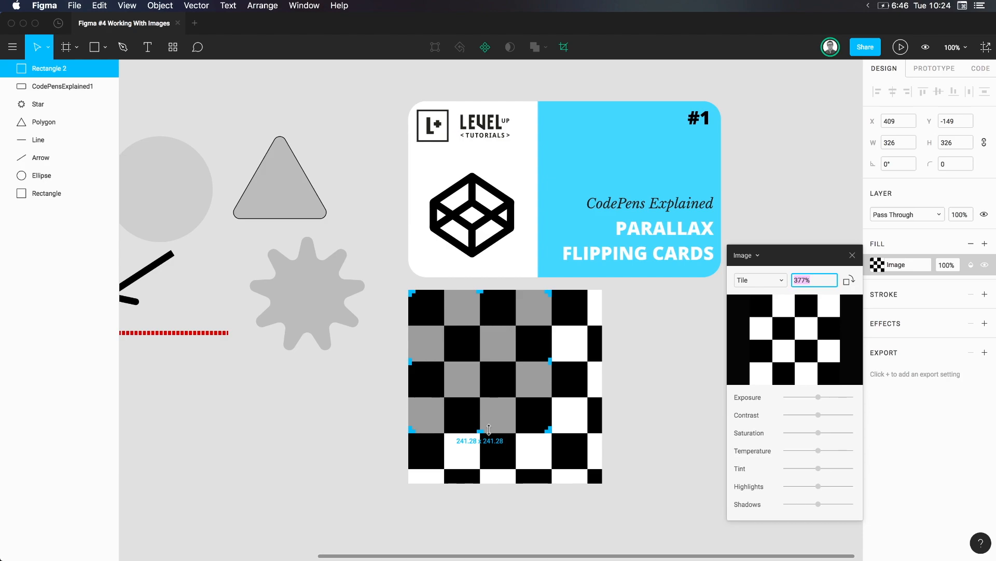
Reduce the tile scale of the square's checkerboard image fill to 217%
{"action": "key", "text": "shift+Down"}
{"action": "key", "text": "Return"}
{"action": "left_click", "coordinate": [805, 280]}
{"action": "key", "text": "shift+Down"}
{"action": "key", "text": "shift+Down"}
{"action": "key", "text": "shift+Down"}
{"action": "key", "text": "shift+Down"}
{"action": "key", "text": "shift+Down"}
{"action": "key", "text": "shift+Down"}
{"action": "key", "text": "shift+Down"}
{"action": "key", "text": "shift+Down"}
{"action": "key", "text": "shift+Down"}
{"action": "key", "text": "shift+Down"}
{"action": "key", "text": "shift+Down"}
{"action": "key", "text": "shift+Down"}
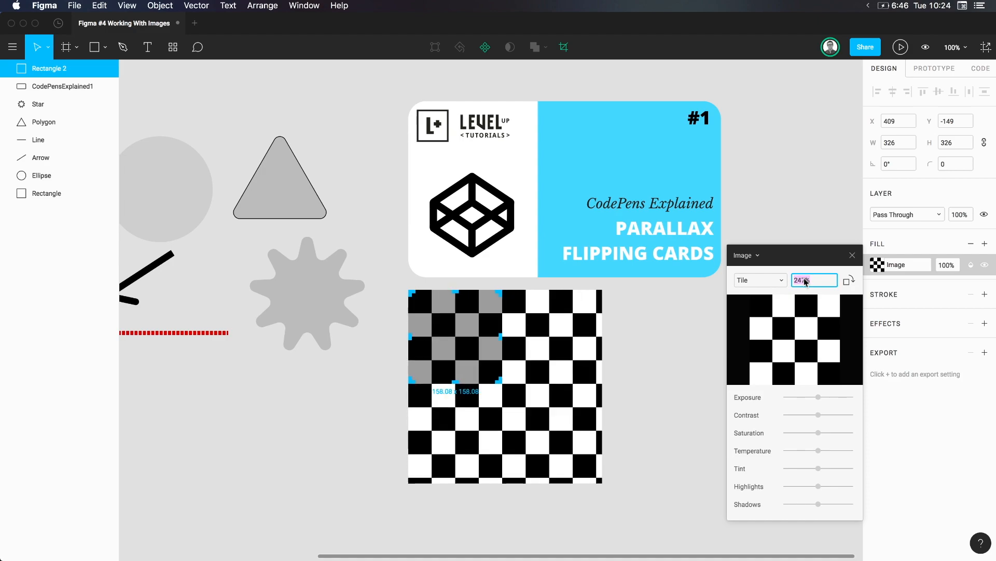
{"action": "key", "text": "shift+Down"}
{"action": "key", "text": "shift+Down"}
{"action": "key", "text": "shift+Down"}
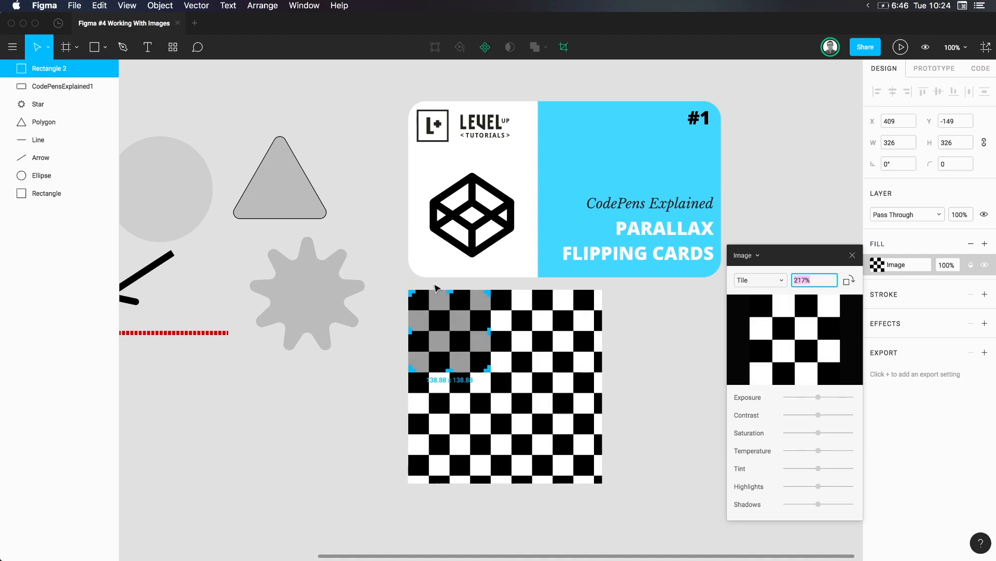
{"action": "key", "text": "Return"}
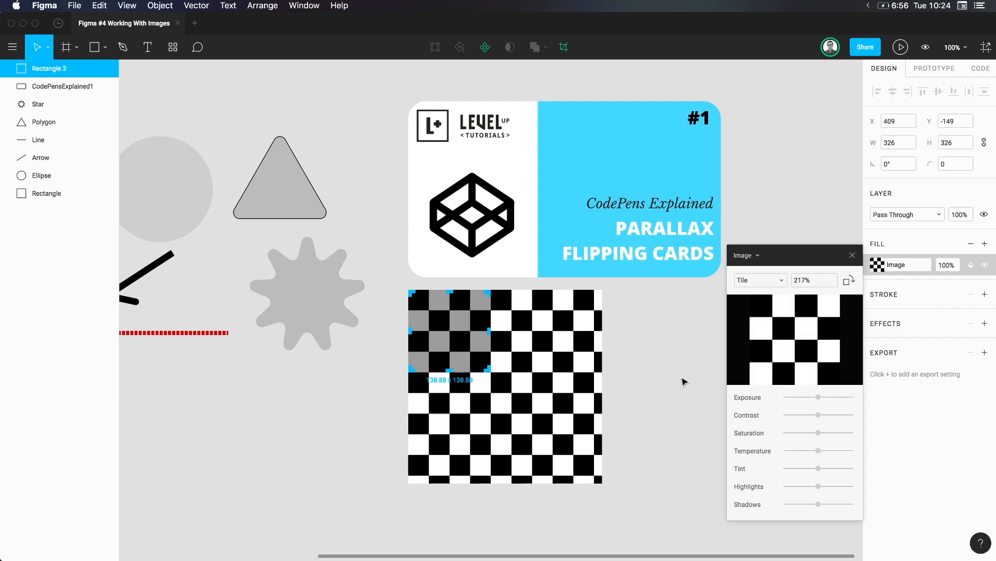
Replace the square's checkerboard fill image with Gatsby.png from the Desktop
{"action": "mouse_move", "coordinate": [767, 352]}
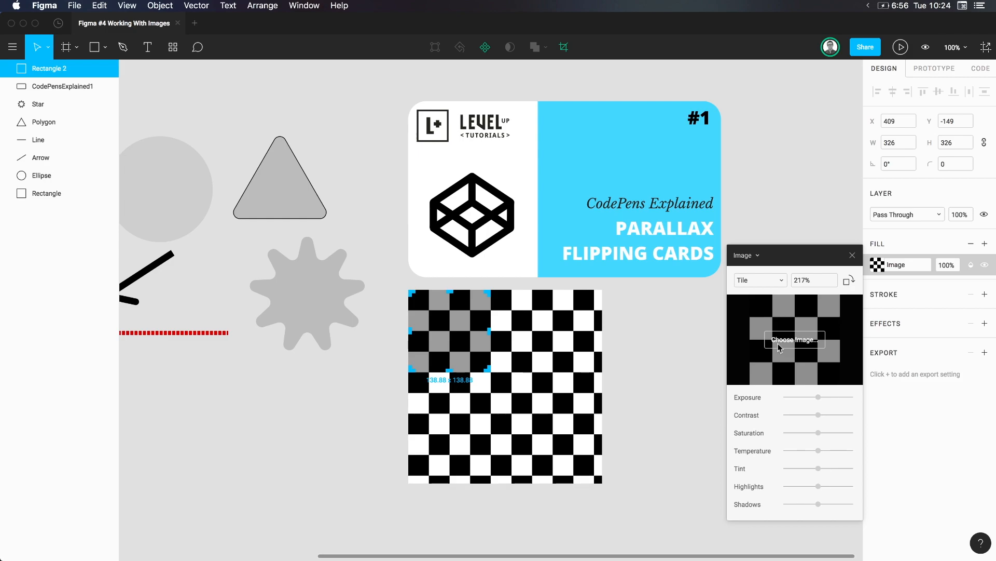
{"action": "left_click", "coordinate": [779, 345]}
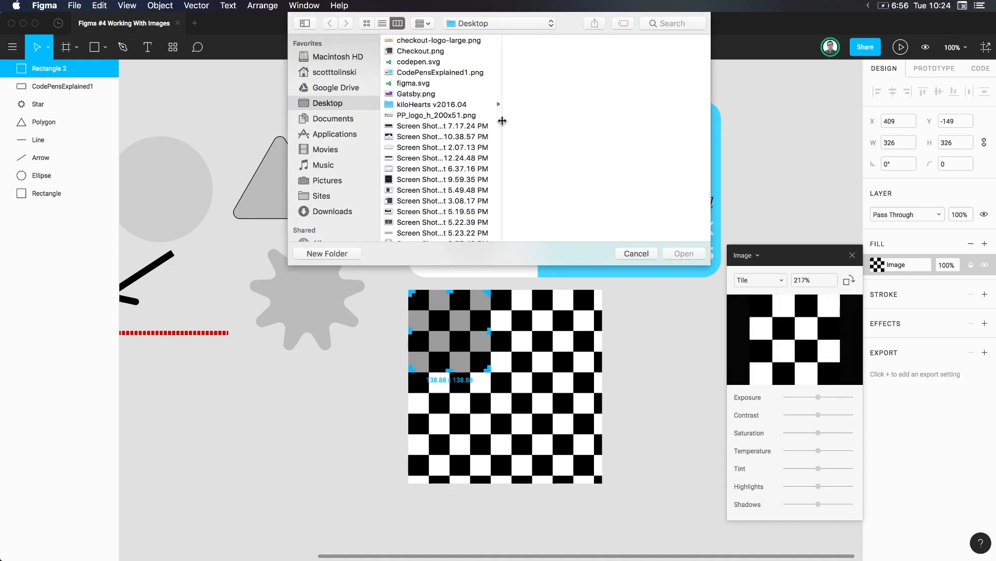
{"action": "left_click", "coordinate": [419, 95]}
{"action": "double_click", "coordinate": [419, 95]}
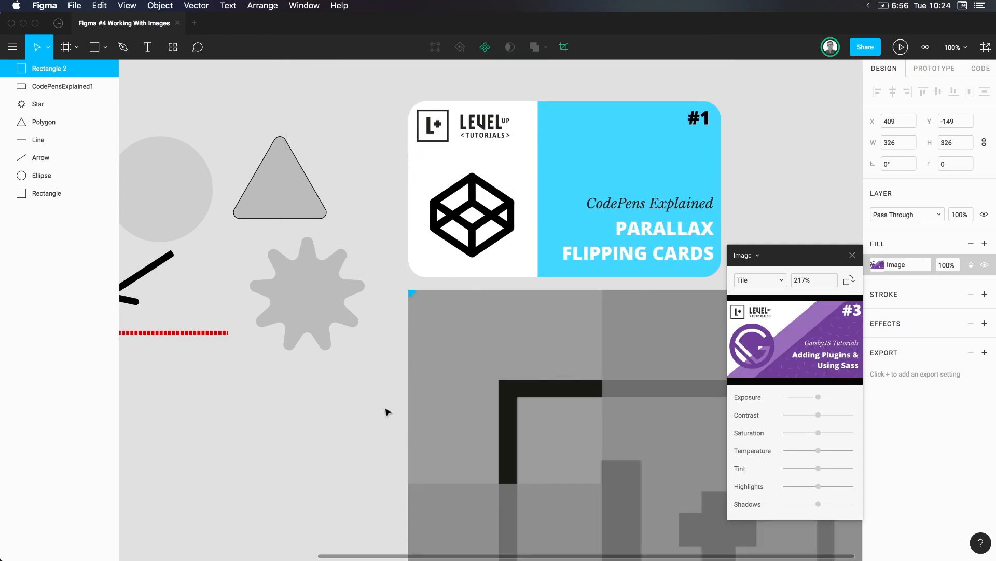
Reduce the tile scale of the square's Gatsby image fill to 7%
{"action": "left_click", "coordinate": [804, 280]}
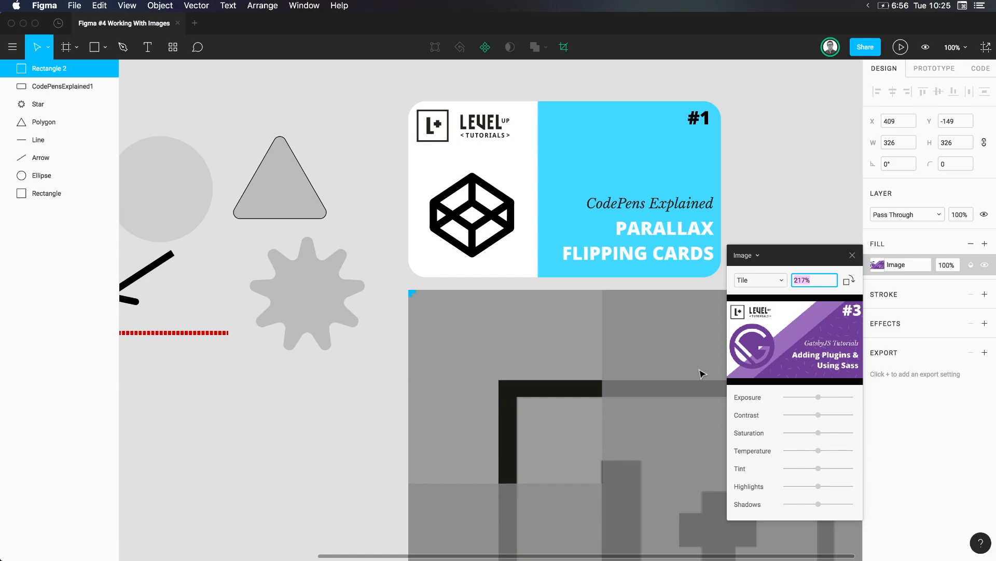
{"action": "key", "text": "shift+Down"}
{"action": "key", "text": "shift+Down"}
{"action": "key", "text": "shift+Down"}
{"action": "key", "text": "shift+Down"}
{"action": "key", "text": "shift+Down"}
{"action": "key", "text": "shift+Down"}
{"action": "key", "text": "shift+Down"}
{"action": "key", "text": "shift+Down"}
{"action": "key", "text": "shift+Down"}
{"action": "key", "text": "shift+Down"}
{"action": "key", "text": "shift+Down"}
{"action": "key", "text": "shift+Down"}
{"action": "key", "text": "shift+Down"}
{"action": "key", "text": "shift+Down"}
{"action": "key", "text": "shift+Down"}
{"action": "key", "text": "shift+Down"}
{"action": "key", "text": "shift+Down"}
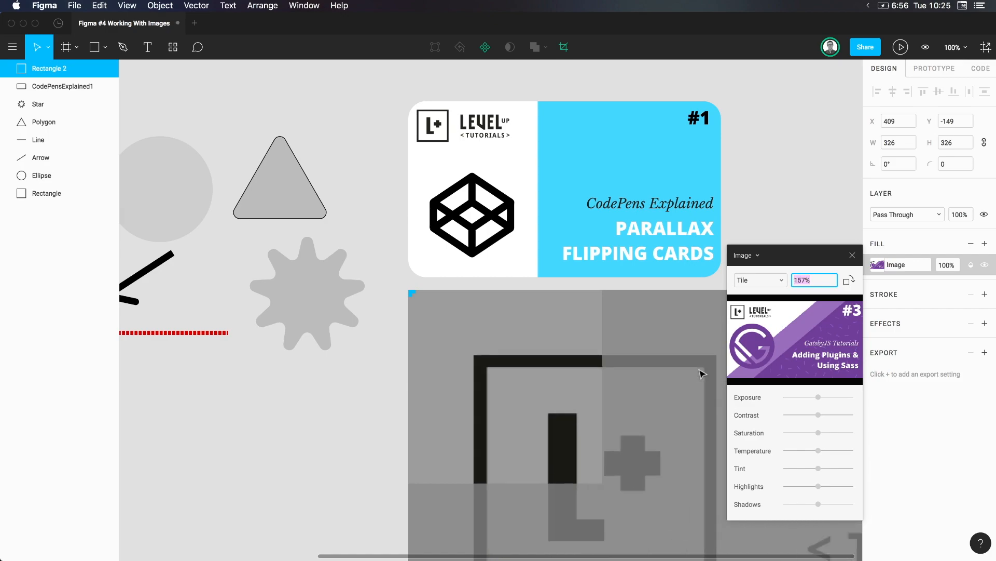
{"action": "key", "text": "shift+Down"}
{"action": "key", "text": "shift+Down"}
{"action": "key", "text": "shift+Down"}
{"action": "key", "text": "shift+Down"}
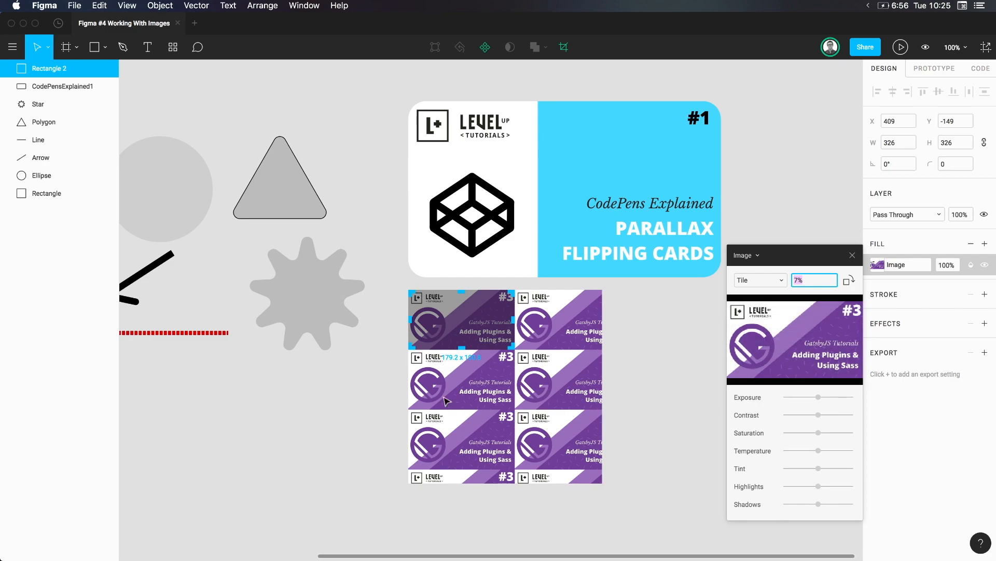
Switch the square's image fill to Fill mode and resize the shape to about 421 x 239
{"action": "left_click", "coordinate": [748, 280]}
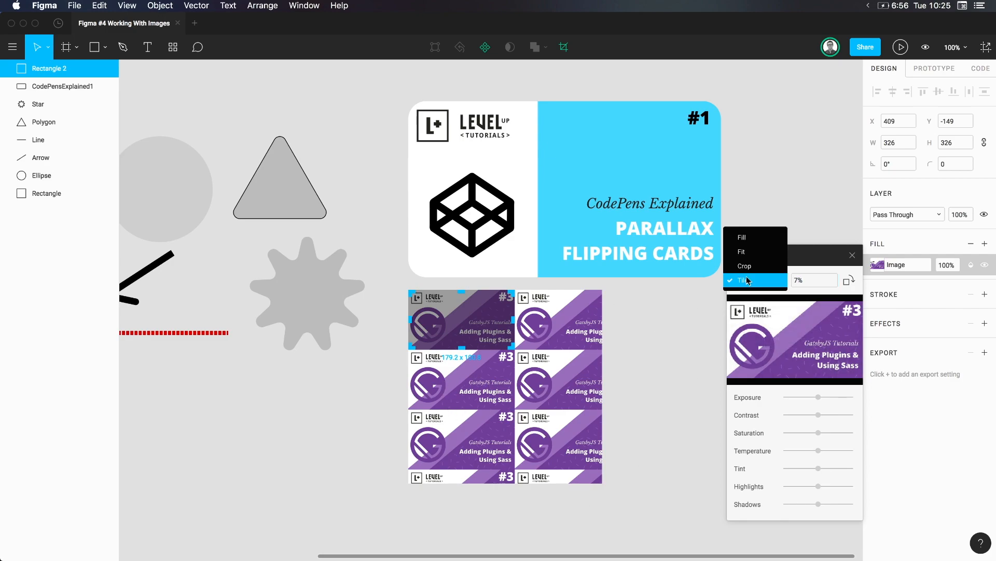
{"action": "left_click", "coordinate": [748, 244]}
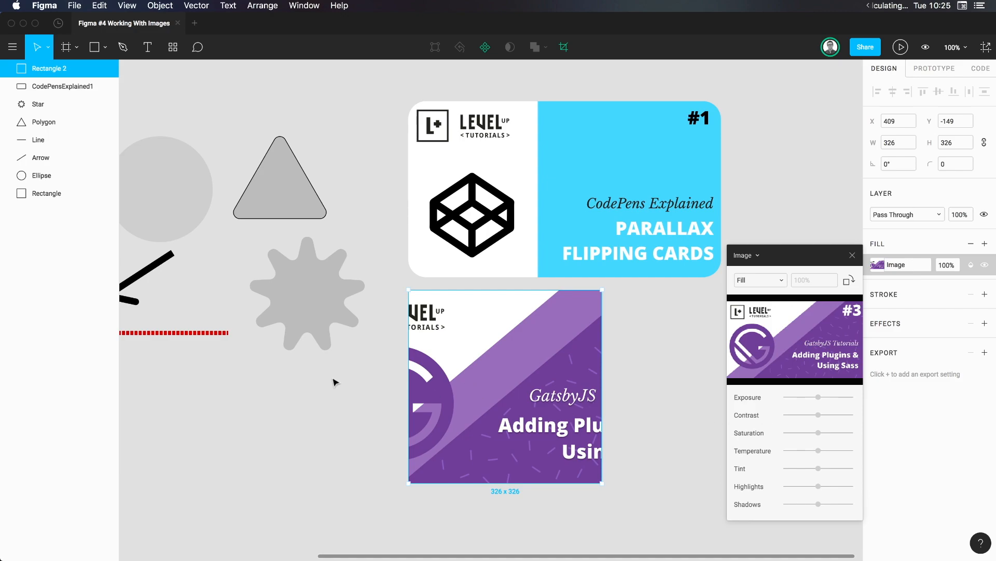
{"action": "left_click_drag", "start_coordinate": [603, 383], "coordinate": [658, 387]}
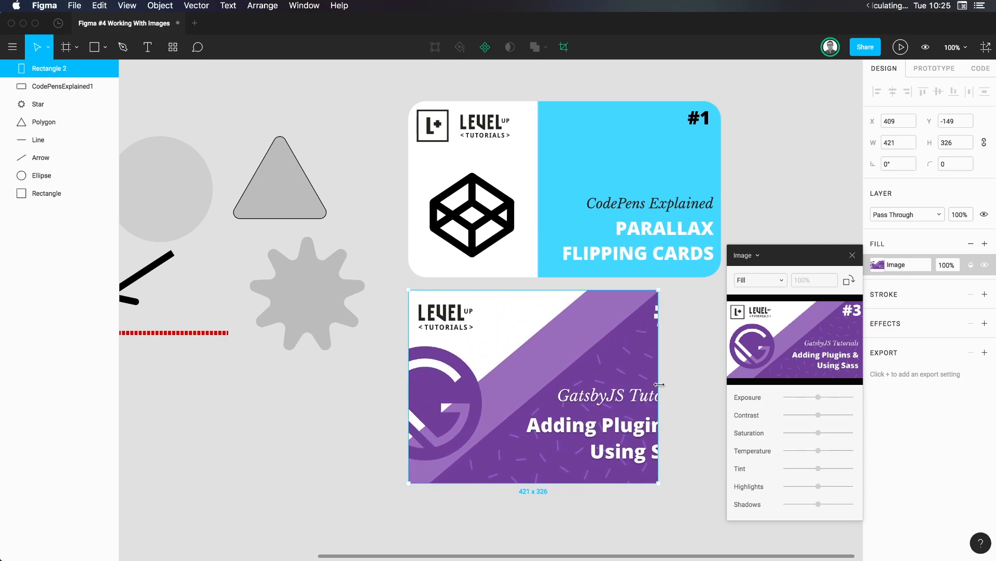
{"action": "left_click_drag", "start_coordinate": [511, 480], "coordinate": [501, 431]}
Change the Gatsby image fill to Fit mode and narrow its rectangle to about 270 wide
{"action": "left_click", "coordinate": [761, 280]}
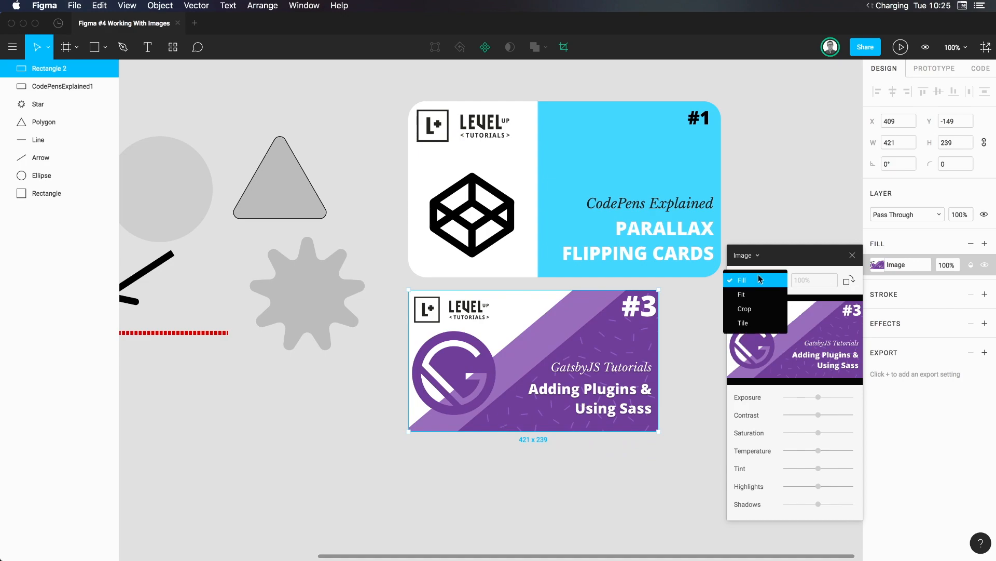
{"action": "left_click", "coordinate": [756, 291]}
{"action": "left_click_drag", "start_coordinate": [658, 367], "coordinate": [570, 431]}
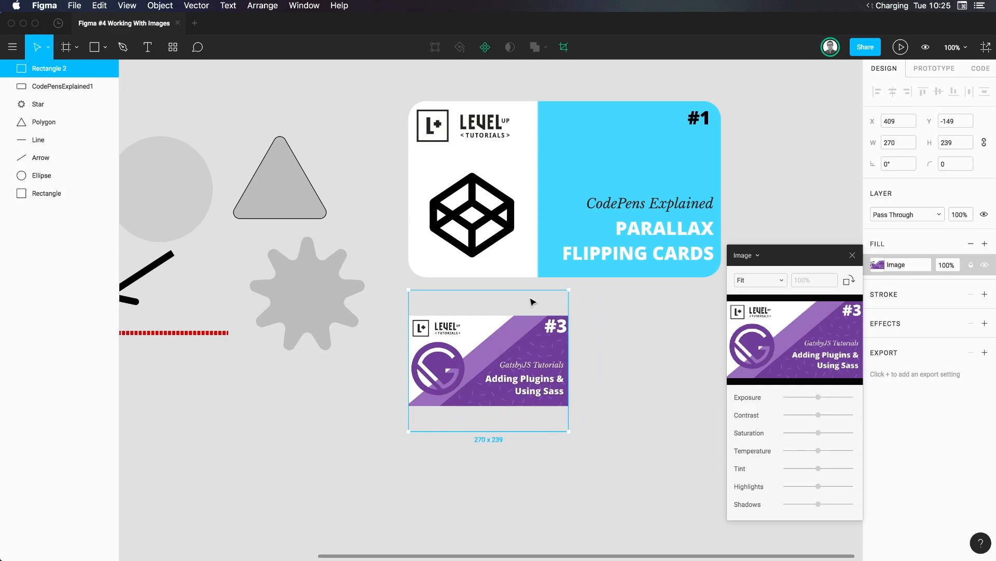
Set the Gatsby image fill to Crop and crop it from below and above to about 270 x 97
{"action": "left_click", "coordinate": [746, 282]}
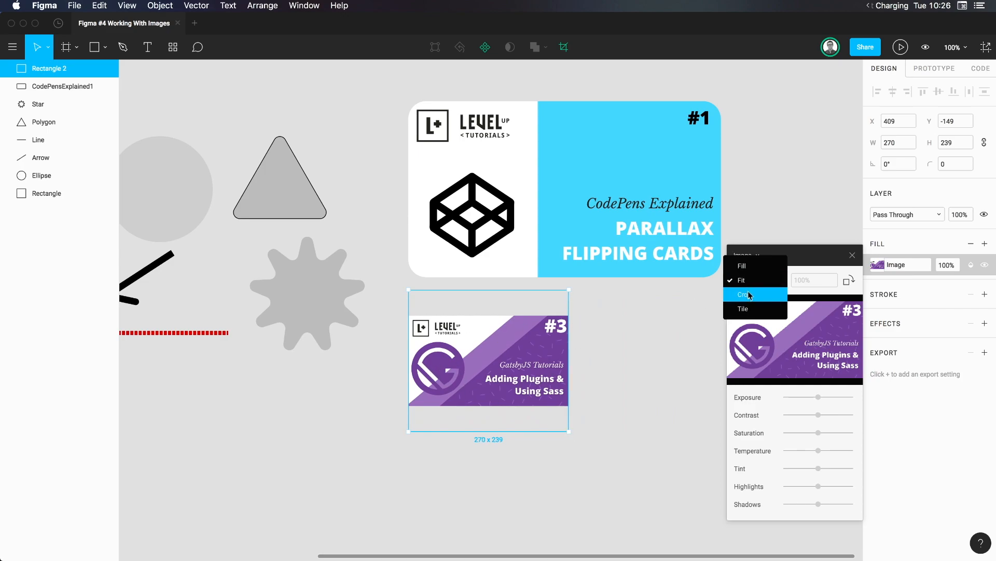
{"action": "left_click", "coordinate": [745, 295]}
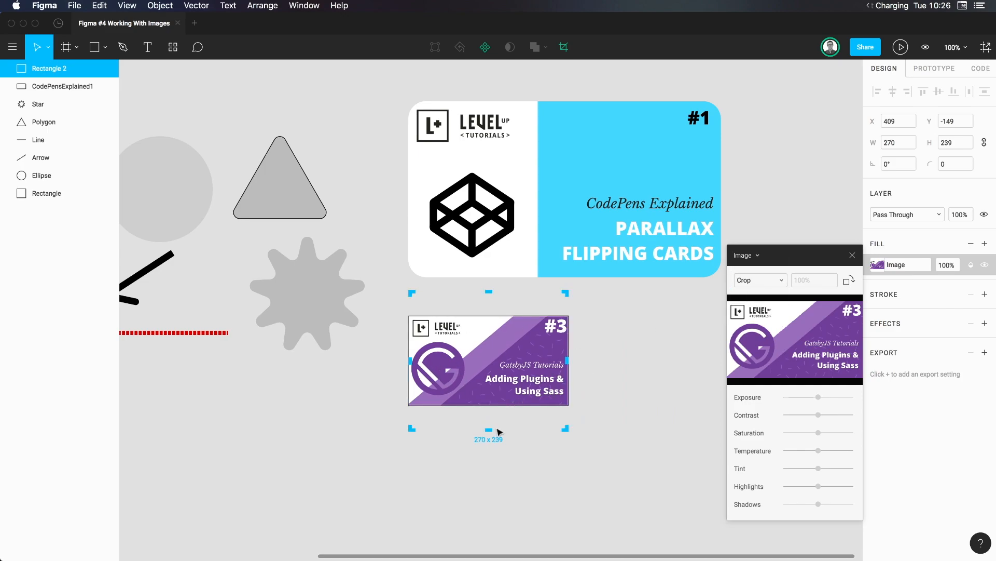
{"action": "left_click_drag", "start_coordinate": [487, 430], "coordinate": [488, 407]}
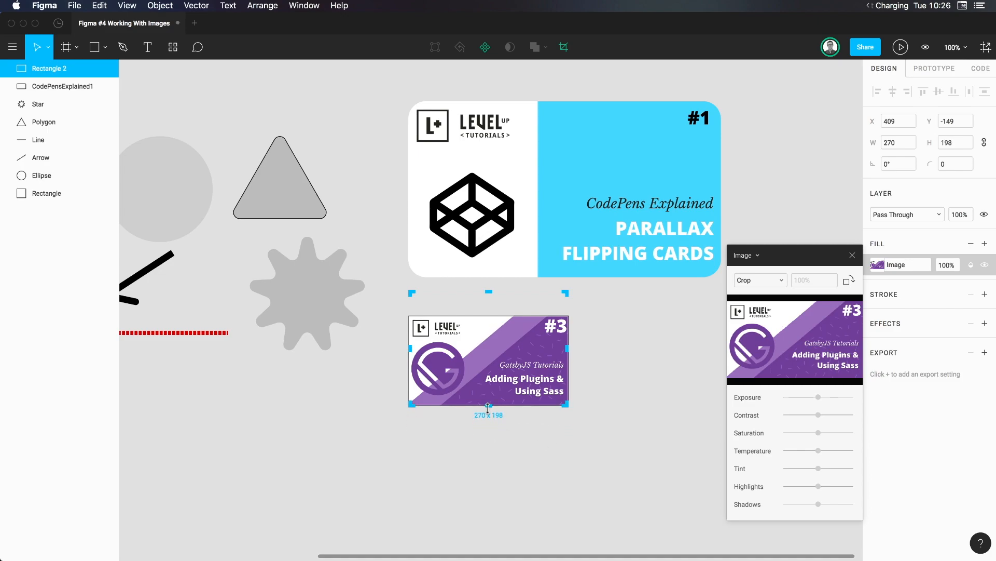
{"action": "left_click_drag", "start_coordinate": [489, 292], "coordinate": [471, 350]}
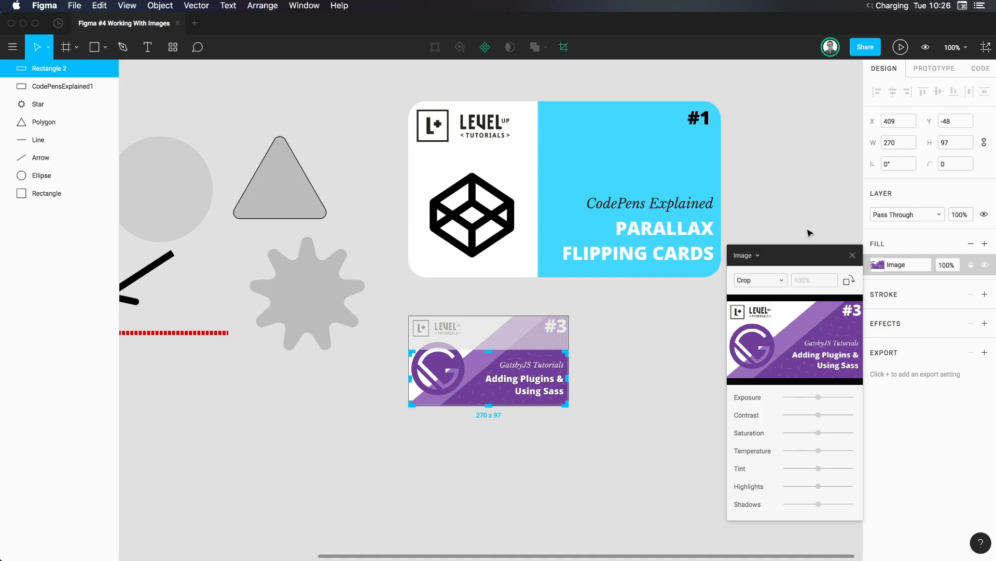
Return the Gatsby image fill to Fill mode and extend the rectangle upward to a height of about 185
{"action": "left_click", "coordinate": [754, 281]}
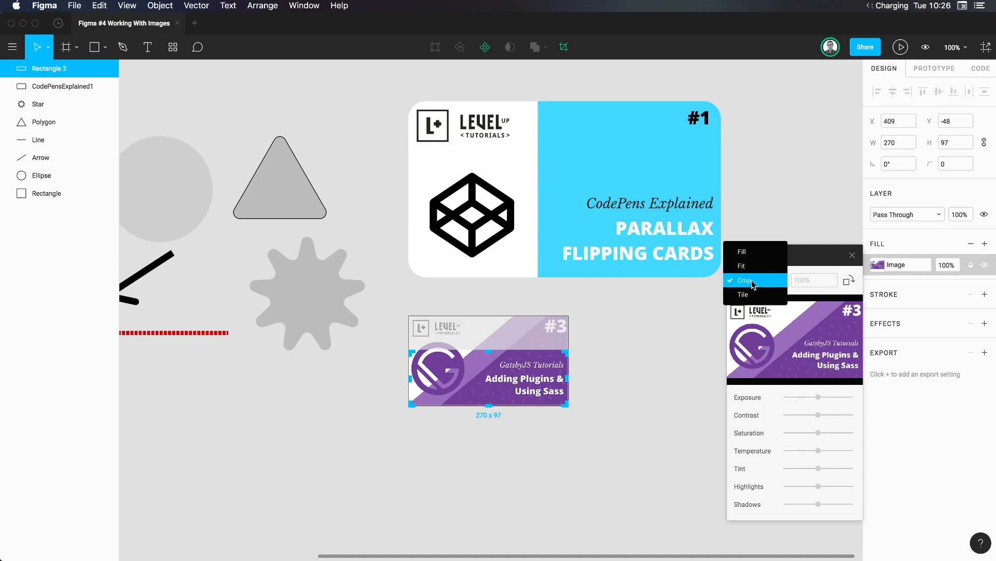
{"action": "left_click", "coordinate": [741, 253]}
{"action": "left_click_drag", "start_coordinate": [481, 349], "coordinate": [482, 298]}
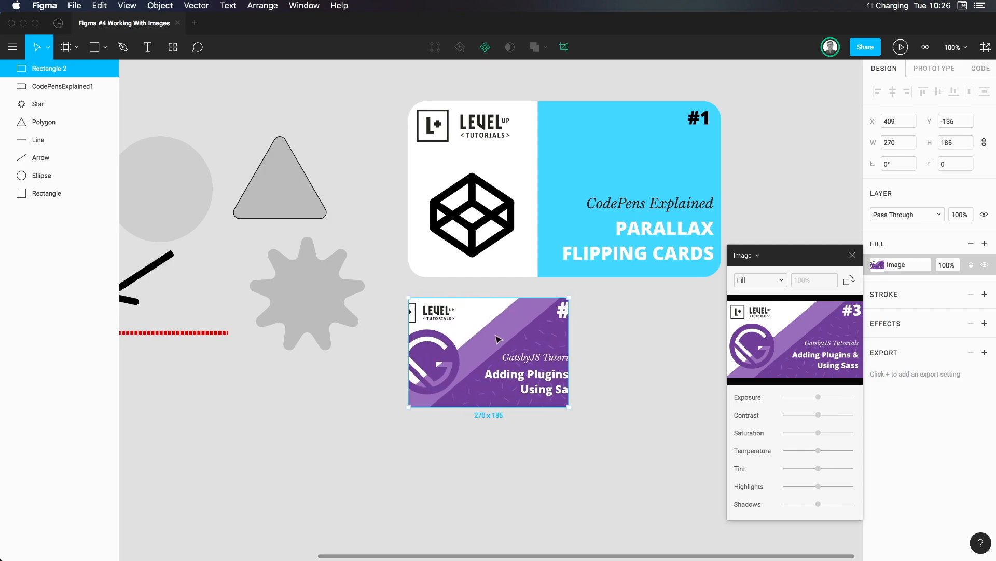
Close the image fill settings and set the Gatsby rectangle's corner radius to 8
{"action": "left_click", "coordinate": [852, 256]}
{"action": "left_click", "coordinate": [948, 164]}
{"action": "type", "text": "1"}
{"action": "key", "text": "Up"}
{"action": "key", "text": "Up"}
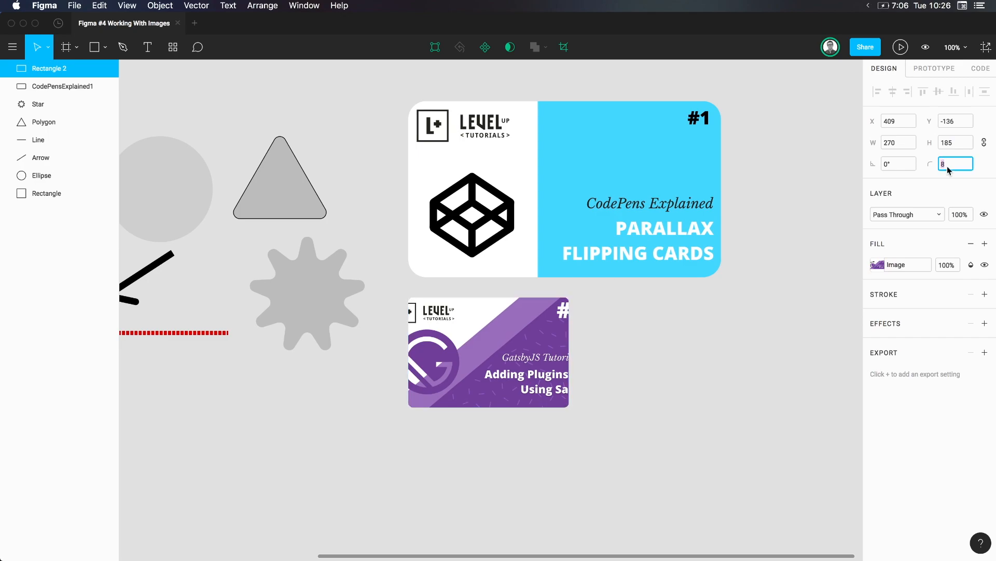
Try a black inside stroke with weights of 11 and 7 on the Gatsby rectangle and remove it again
{"action": "left_click", "coordinate": [985, 294]}
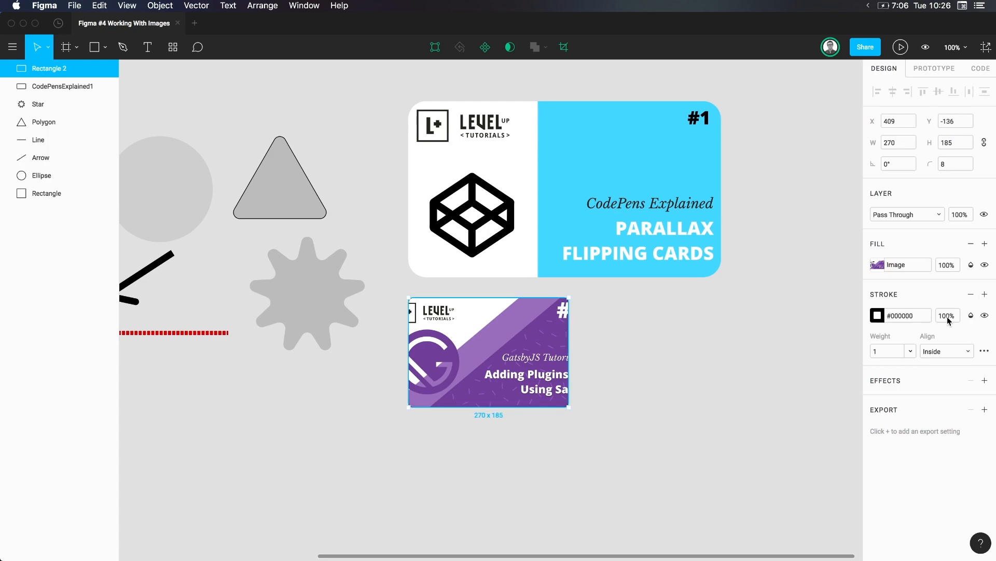
{"action": "left_click", "coordinate": [889, 351]}
{"action": "type", "text": "11"}
{"action": "key", "text": "Return"}
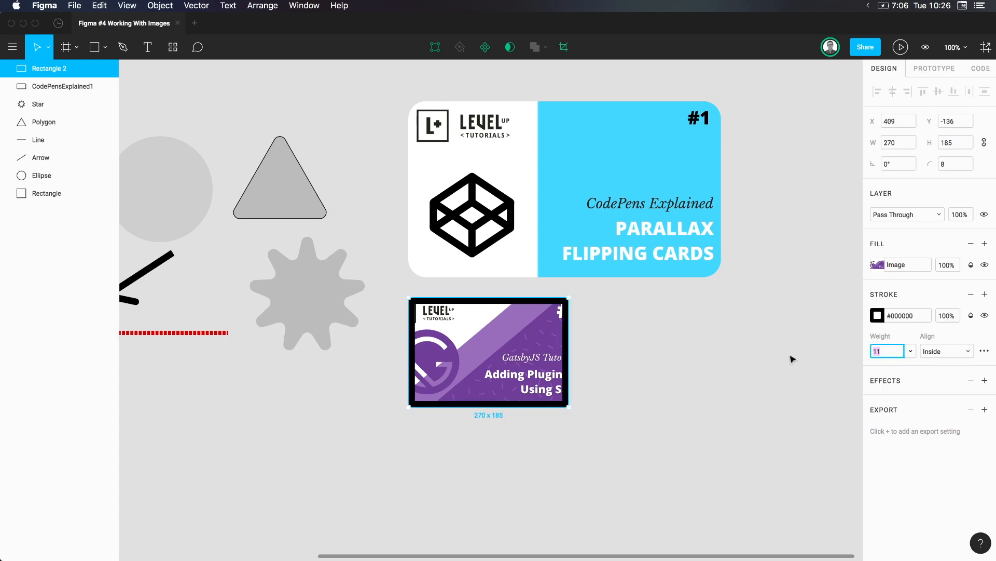
{"action": "type", "text": "7"}
{"action": "left_click_drag", "start_coordinate": [530, 336], "coordinate": [549, 335]}
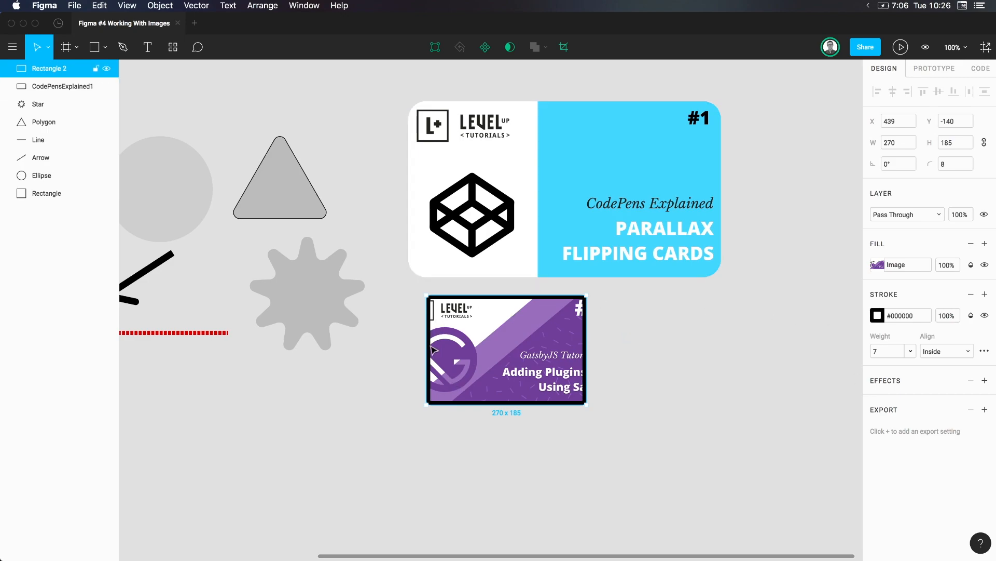
{"action": "left_click", "coordinate": [970, 295]}
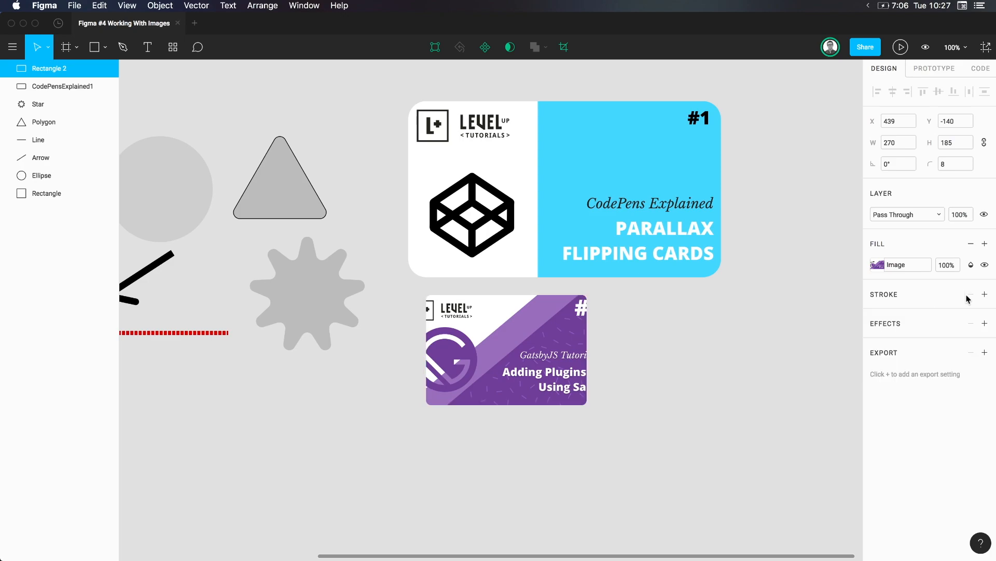
Add a white linear gradient fill with Overlay blending above the Gatsby image and move the rectangle right to about X 503
{"action": "left_click", "coordinate": [984, 243]}
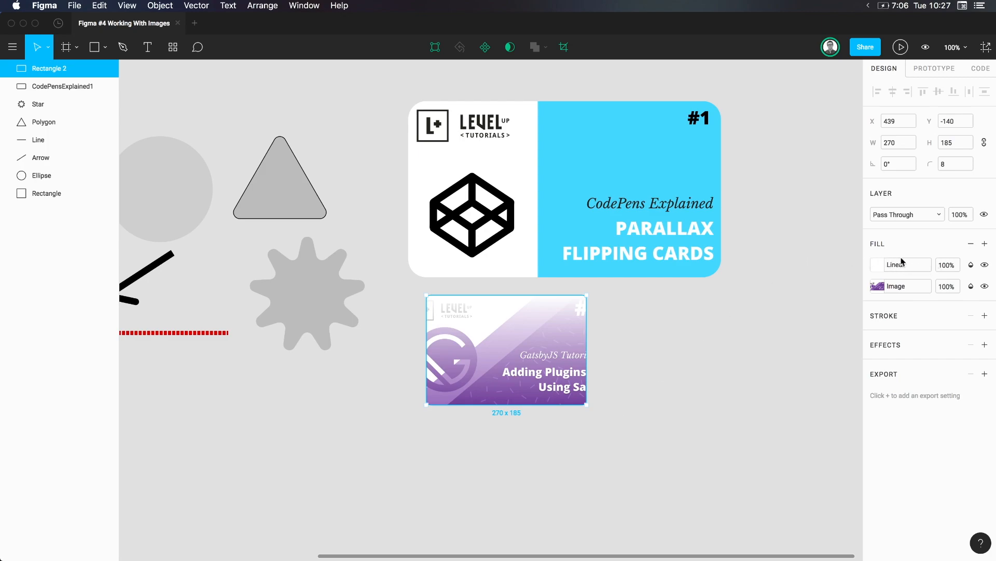
{"action": "left_click", "coordinate": [970, 266]}
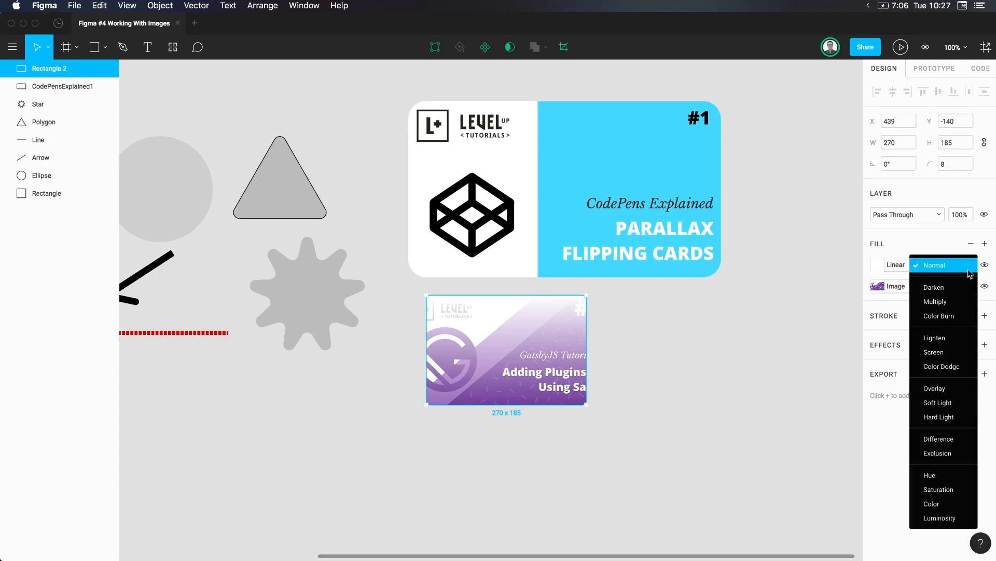
{"action": "left_click", "coordinate": [952, 298]}
{"action": "left_click", "coordinate": [971, 265]}
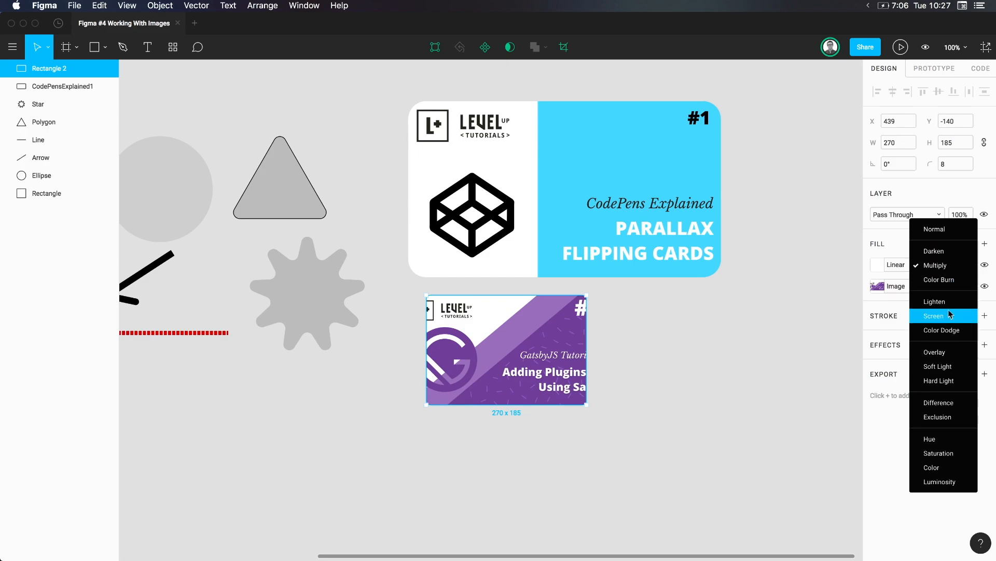
{"action": "left_click", "coordinate": [947, 353]}
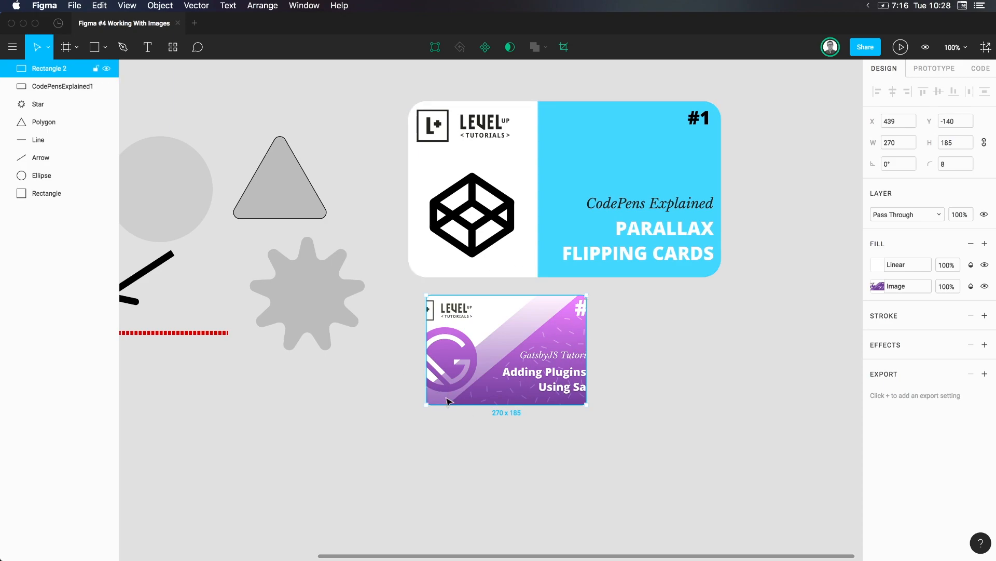
{"action": "left_click_drag", "start_coordinate": [442, 355], "coordinate": [482, 355]}
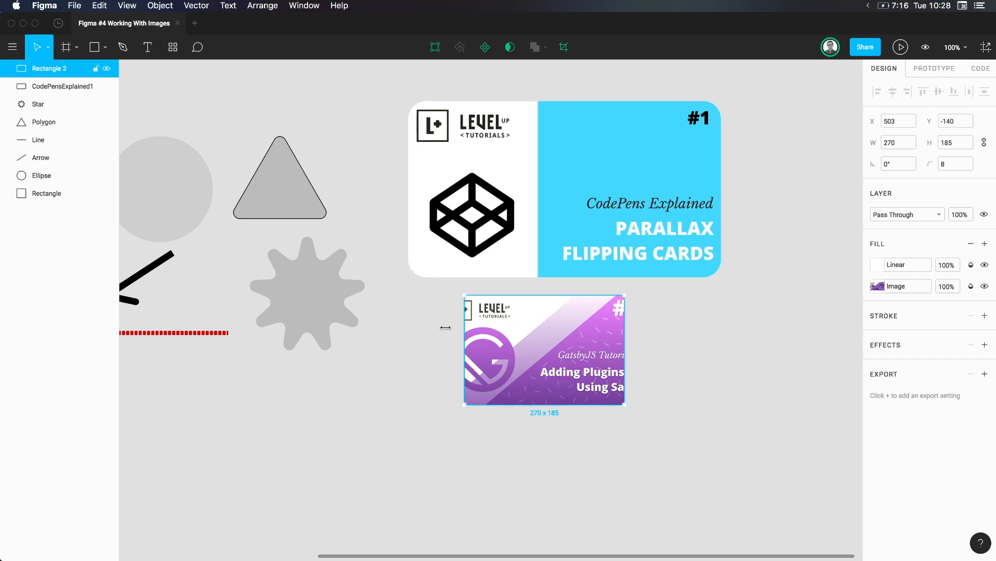
Draw a rectangle about 480 x 311 on the empty canvas beside the CodePens card and undo it
{"action": "scroll", "coordinate": [412, 333], "scroll_direction": "left", "scroll_amount": 5}
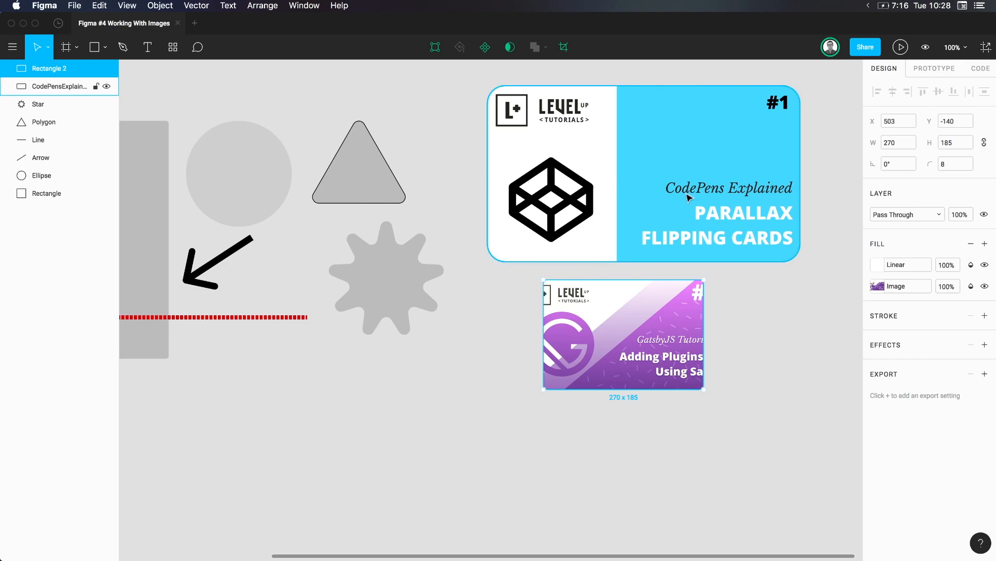
{"action": "scroll", "coordinate": [691, 197], "scroll_direction": "up", "scroll_amount": 3}
{"action": "scroll", "coordinate": [691, 197], "scroll_direction": "left", "scroll_amount": 2}
{"action": "scroll", "coordinate": [690, 197], "scroll_direction": "down", "scroll_amount": 5}
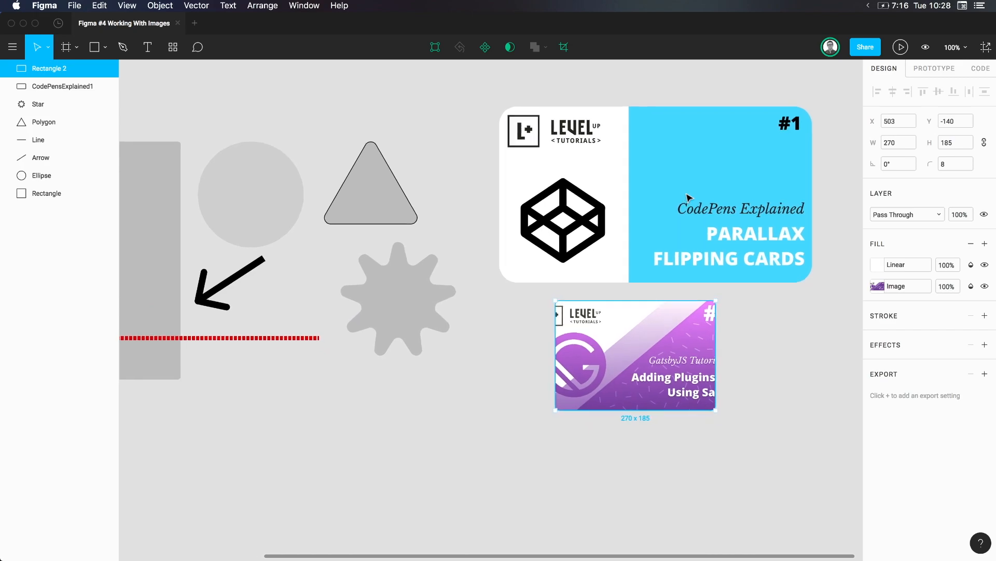
{"action": "scroll", "coordinate": [689, 198], "scroll_direction": "right", "scroll_amount": 10}
{"action": "scroll", "coordinate": [689, 197], "scroll_direction": "up", "scroll_amount": 2}
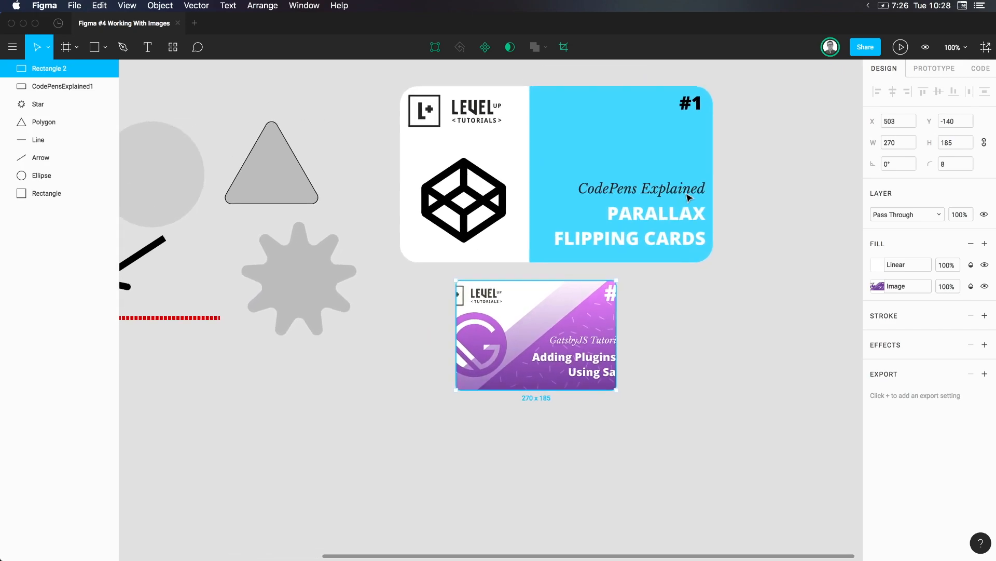
{"action": "scroll", "coordinate": [689, 198], "scroll_direction": "right", "scroll_amount": 4}
{"action": "scroll", "coordinate": [690, 197], "scroll_direction": "up", "scroll_amount": 1}
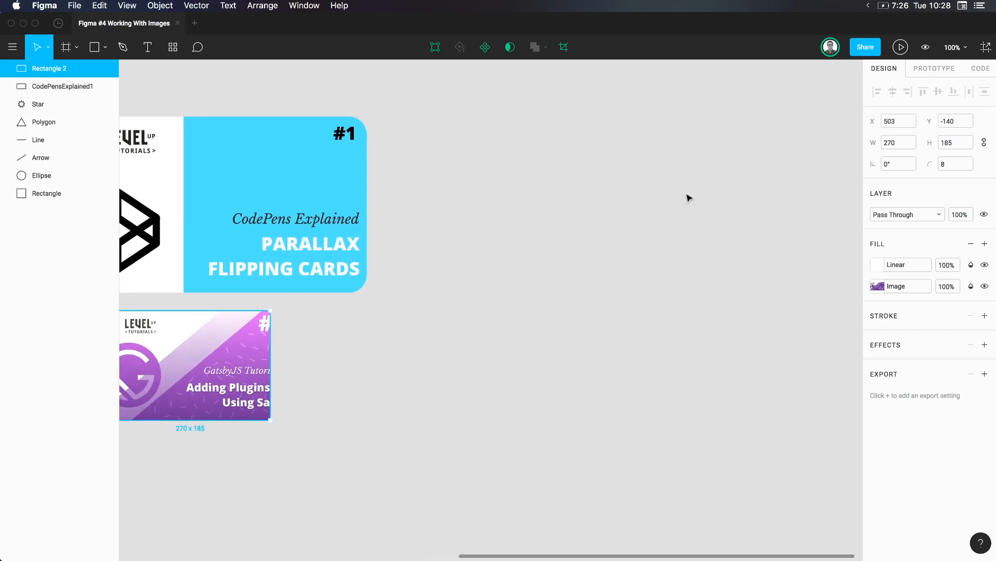
{"action": "key", "text": "r"}
{"action": "mouse_move", "coordinate": [396, 151]}
{"action": "left_mouse_down"}
{"action": "mouse_move", "coordinate": [605, 298]}
{"action": "mouse_move", "coordinate": [629, 225]}
{"action": "mouse_move", "coordinate": [681, 335]}
{"action": "left_mouse_up"}
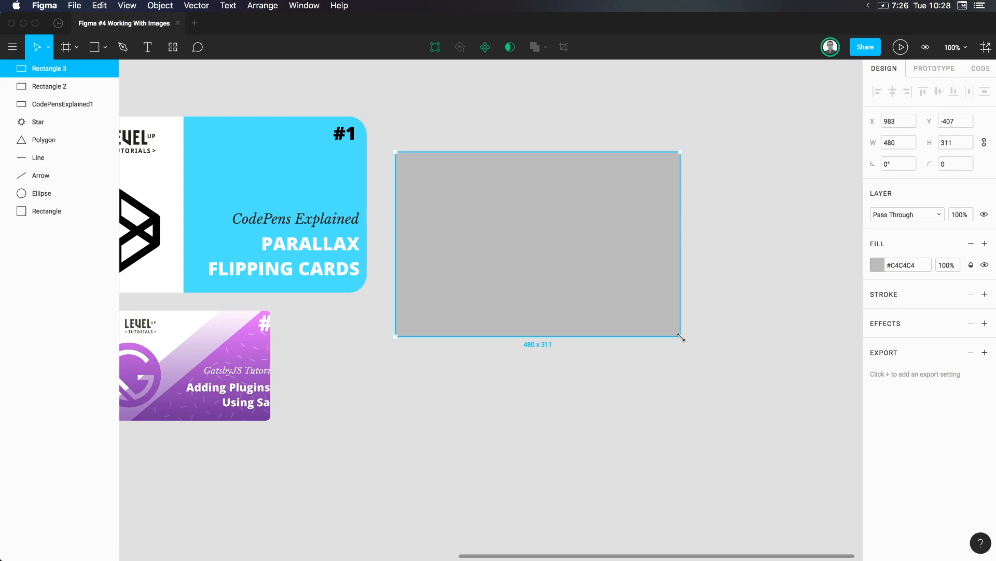
{"action": "key", "text": "super+z"}
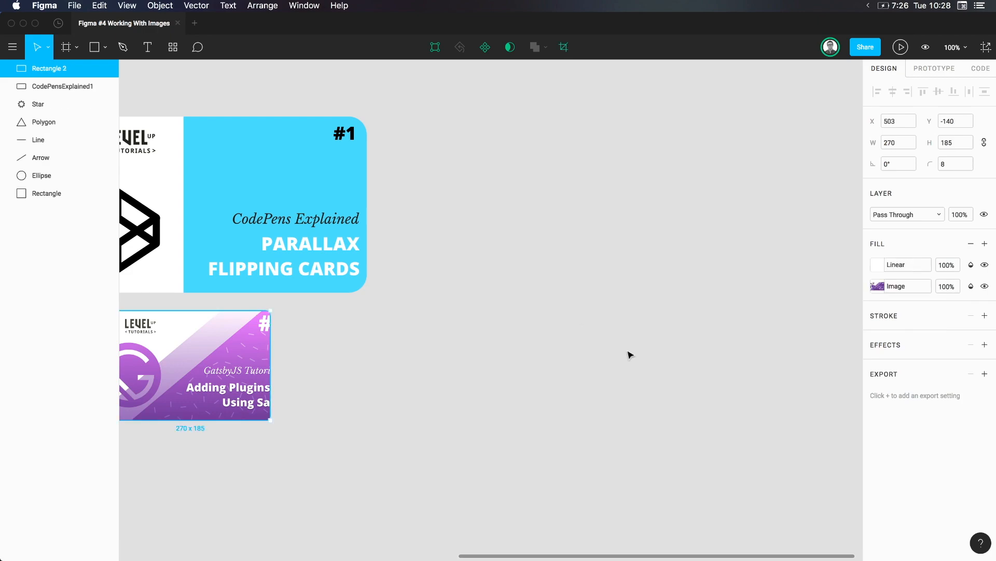
Draw a polygon about 224 x 224 on the empty canvas beside the CodePens card and set its side count to 5
{"action": "left_click", "coordinate": [95, 50]}
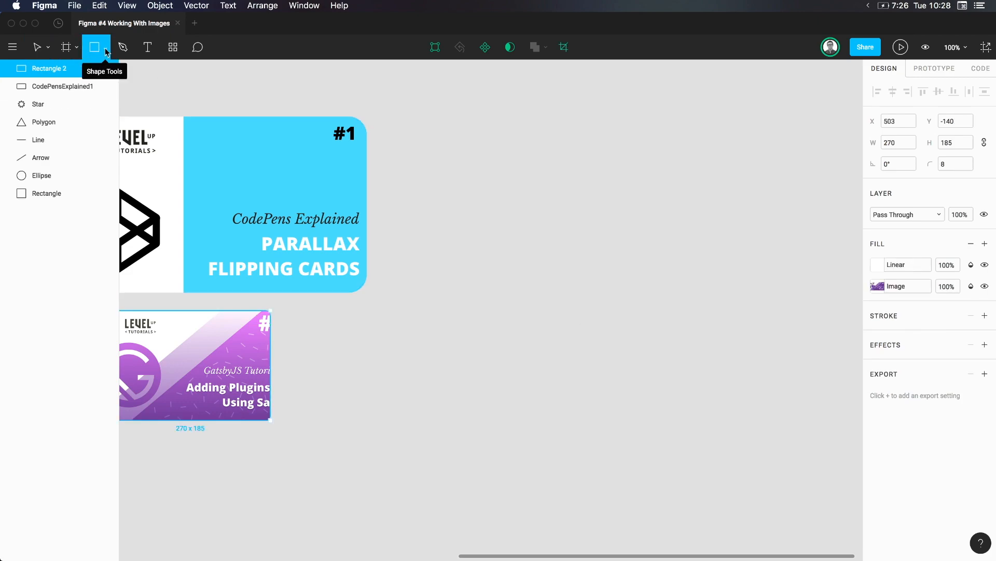
{"action": "left_click", "coordinate": [104, 48]}
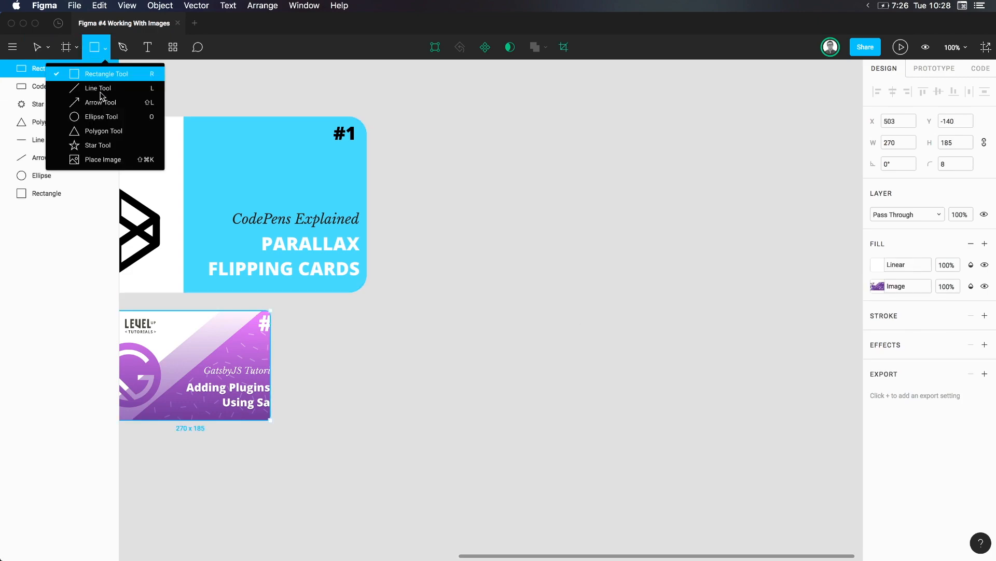
{"action": "left_click", "coordinate": [96, 129]}
{"action": "mouse_move", "coordinate": [425, 183]}
{"action": "left_mouse_down"}
{"action": "mouse_move", "coordinate": [522, 266]}
{"action": "mouse_move", "coordinate": [558, 315]}
{"action": "left_mouse_up"}
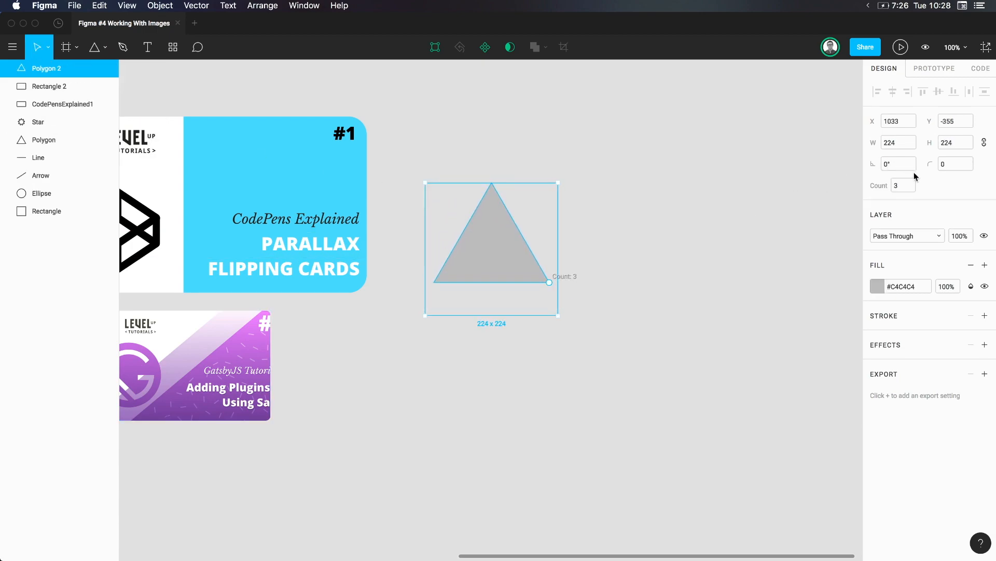
{"action": "key", "text": "Up"}
{"action": "key", "text": "Up"}
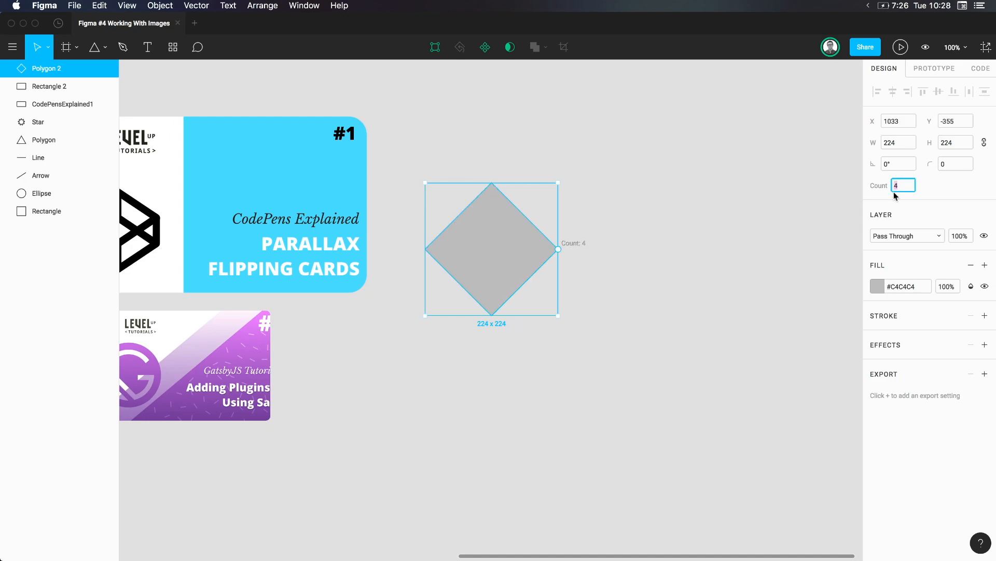
{"action": "left_click", "coordinate": [650, 247]}
Enlarge the pentagon to about 290 x 290 and reposition it beside the CodePens card at about X 1020, Y -460
{"action": "left_click_drag", "start_coordinate": [443, 231], "coordinate": [439, 183]}
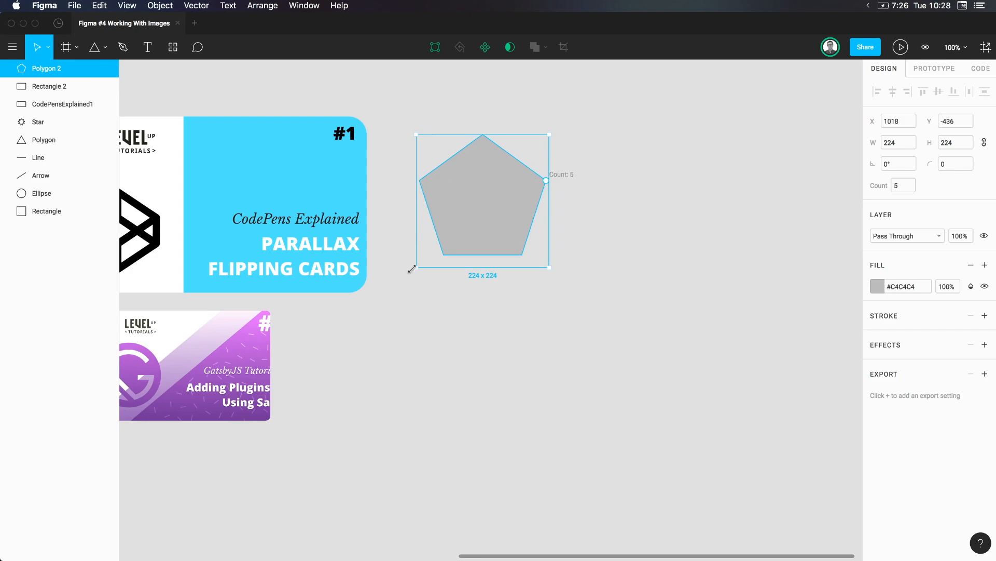
{"action": "left_click_drag", "start_coordinate": [410, 271], "coordinate": [378, 303]}
{"action": "left_click_drag", "start_coordinate": [432, 247], "coordinate": [456, 241]}
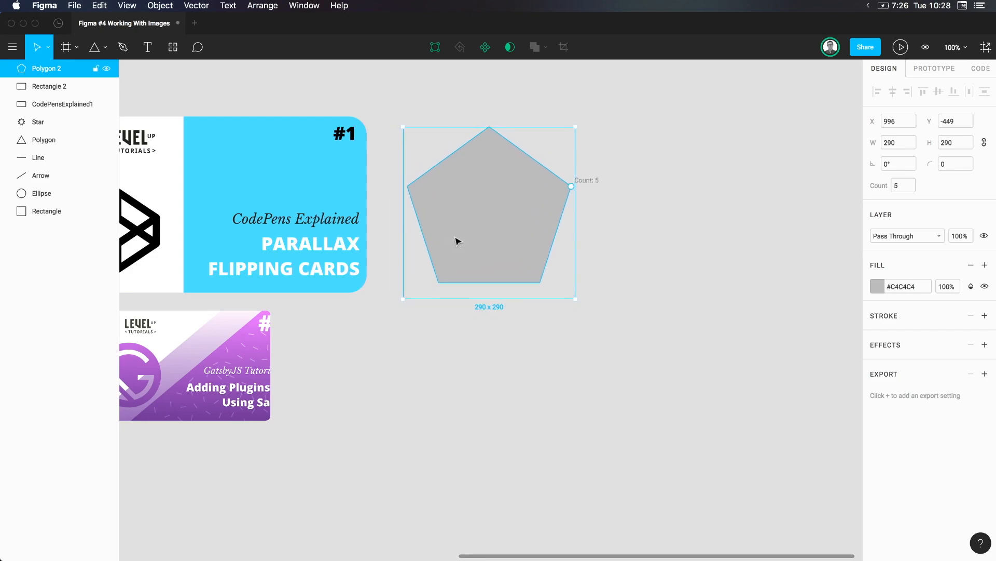
{"action": "left_click", "coordinate": [717, 207]}
{"action": "scroll", "coordinate": [525, 233], "scroll_direction": "left", "scroll_amount": 1}
{"action": "mouse_move", "coordinate": [503, 202]}
{"action": "left_mouse_down"}
{"action": "mouse_move", "coordinate": [514, 202]}
{"action": "mouse_move", "coordinate": [506, 199]}
{"action": "left_mouse_up"}
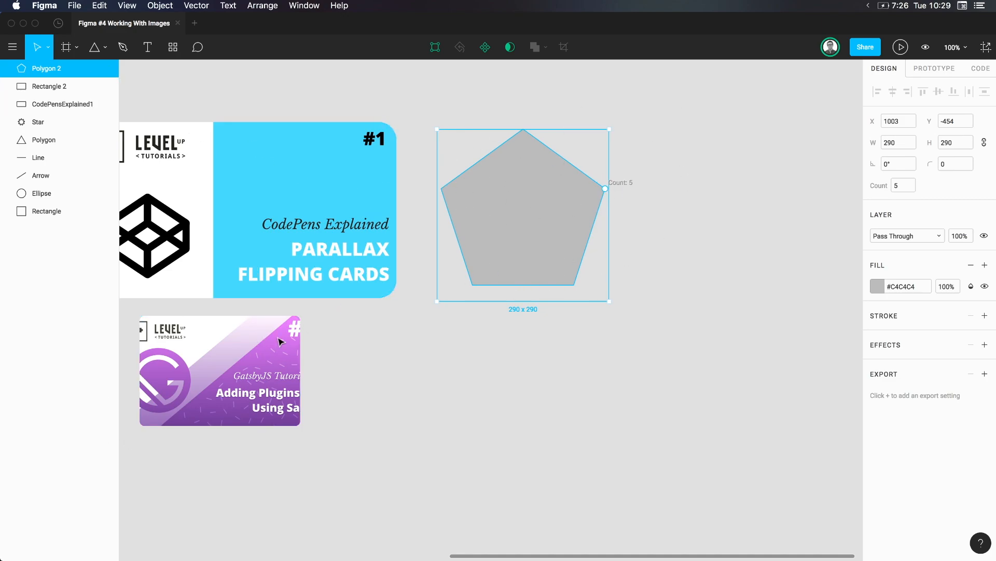
{"action": "mouse_move", "coordinate": [575, 176]}
{"action": "left_mouse_down"}
{"action": "mouse_move", "coordinate": [542, 173]}
{"action": "mouse_move", "coordinate": [585, 171]}
{"action": "left_mouse_up"}
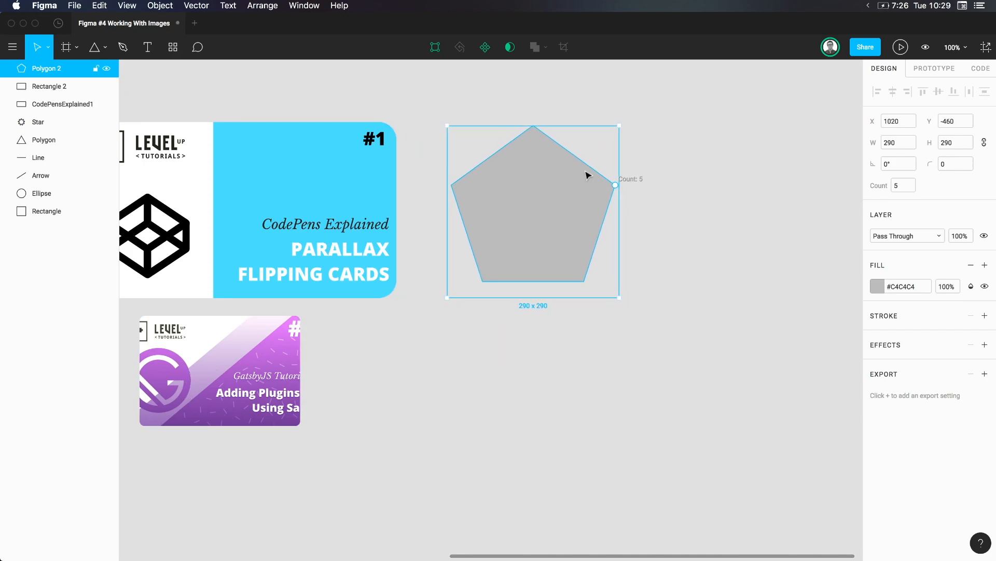
Place the desktop image Screen Shot 2017-08-10 at 5.22.39 PM on the canvas at its original size and undo the placement
{"action": "left_click", "coordinate": [106, 53]}
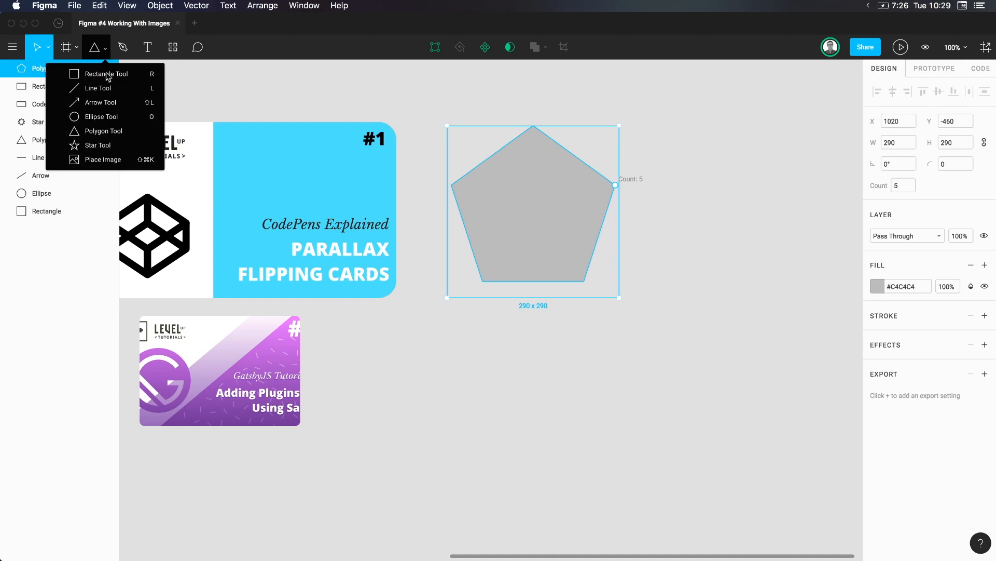
{"action": "left_click", "coordinate": [109, 162]}
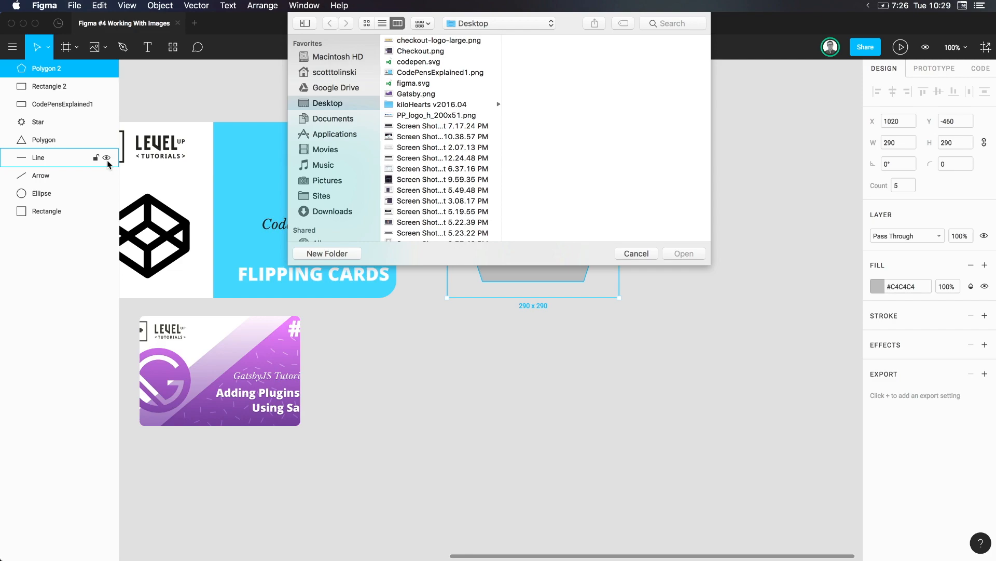
{"action": "scroll", "coordinate": [451, 75], "scroll_direction": "down", "scroll_amount": 2}
{"action": "scroll", "coordinate": [451, 75], "scroll_direction": "down", "scroll_amount": 3}
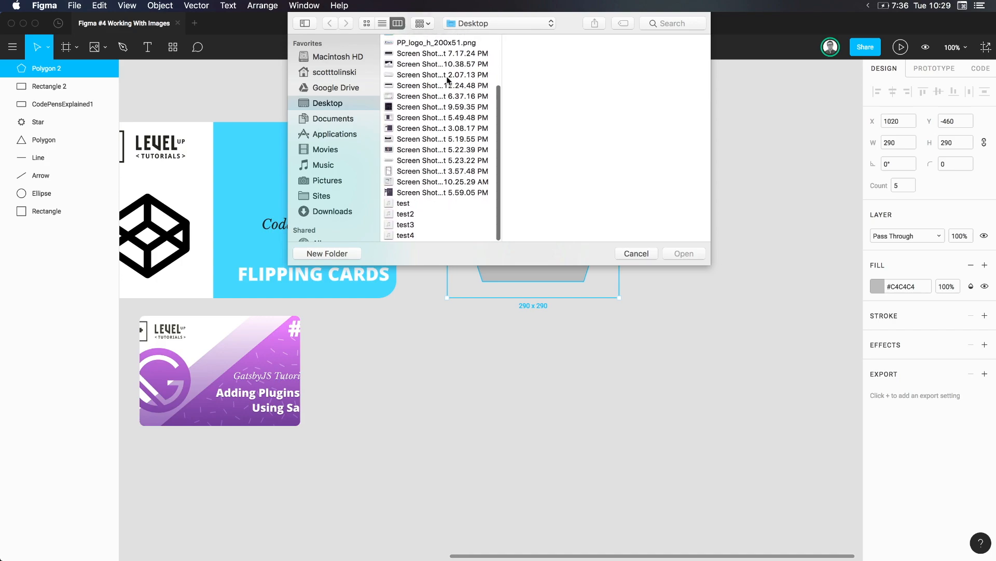
{"action": "left_click", "coordinate": [406, 150]}
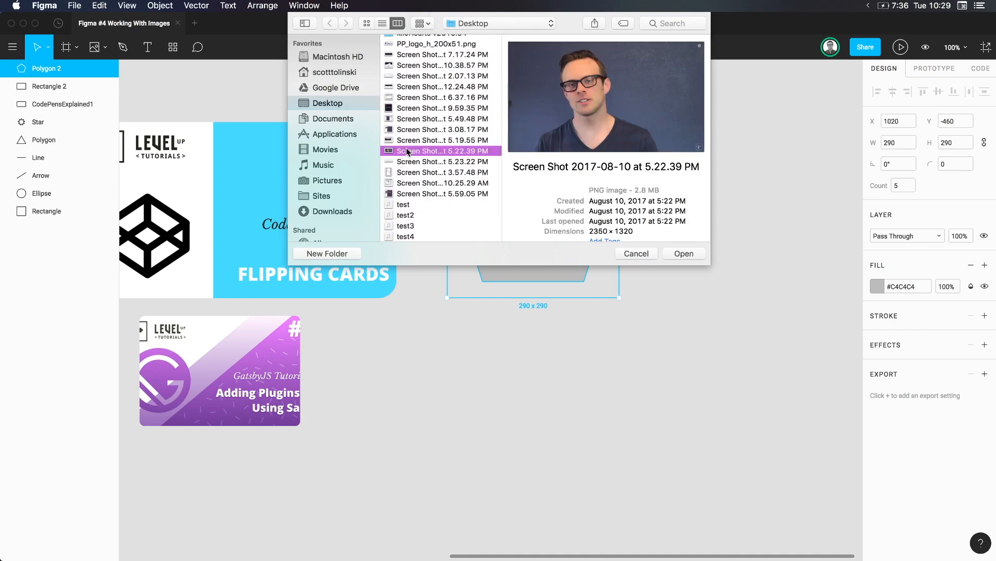
{"action": "double_click", "coordinate": [407, 151]}
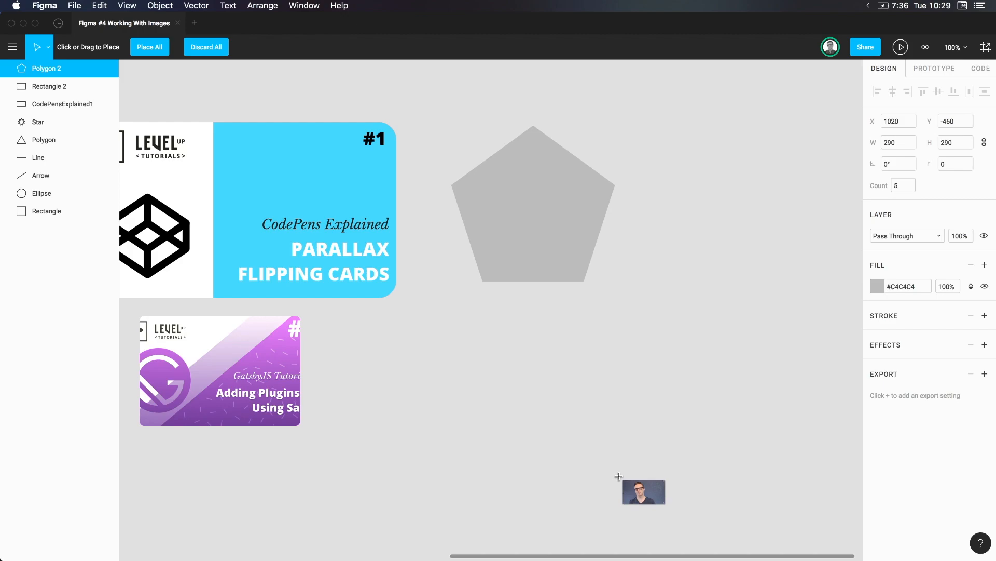
{"action": "left_click", "coordinate": [422, 343]}
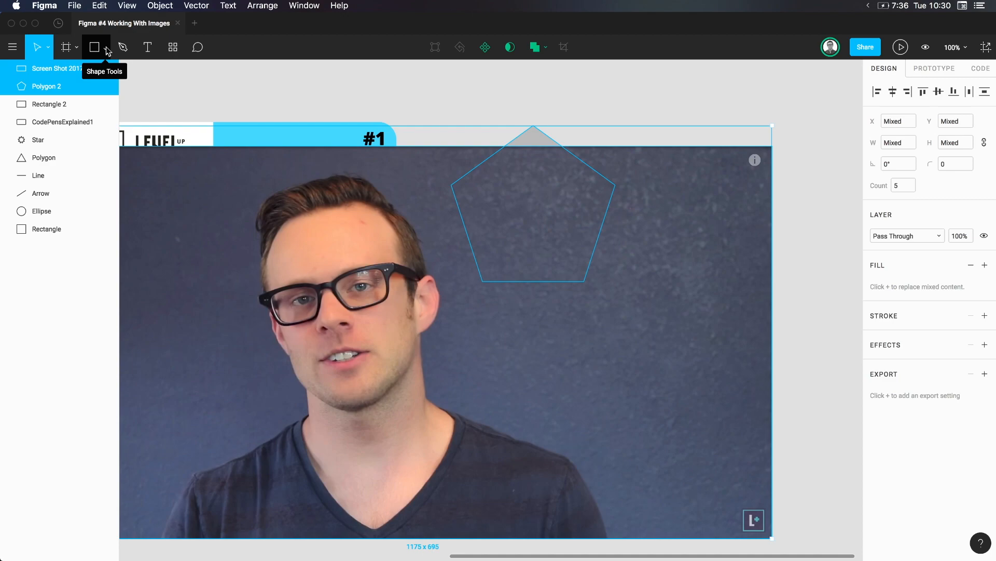
{"action": "key", "text": "super+z"}
Place the desktop image Screen Shot 2017-08-10 at 5.22.39 PM inside the pentagon as an image fill
{"action": "left_click", "coordinate": [107, 49]}
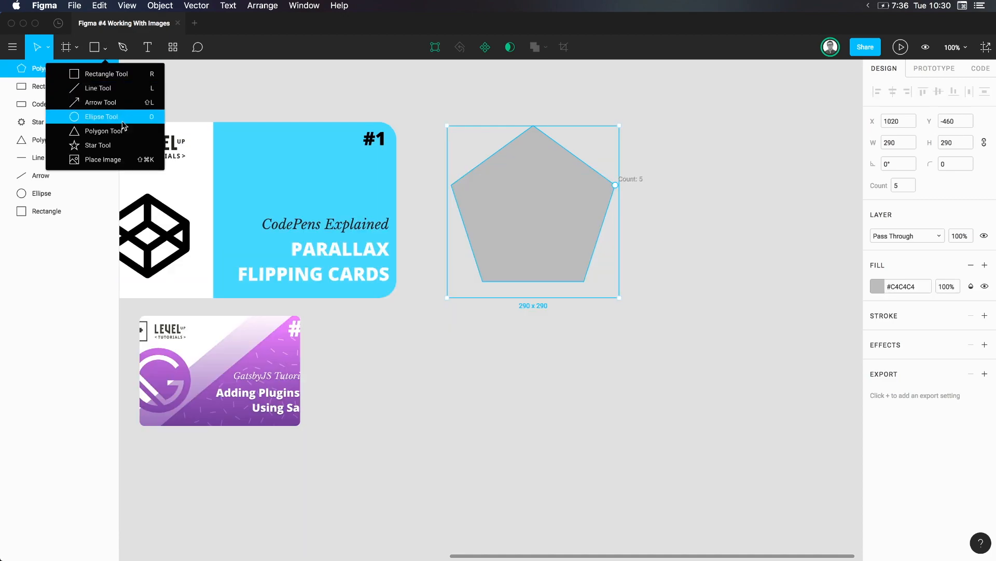
{"action": "left_click", "coordinate": [131, 158]}
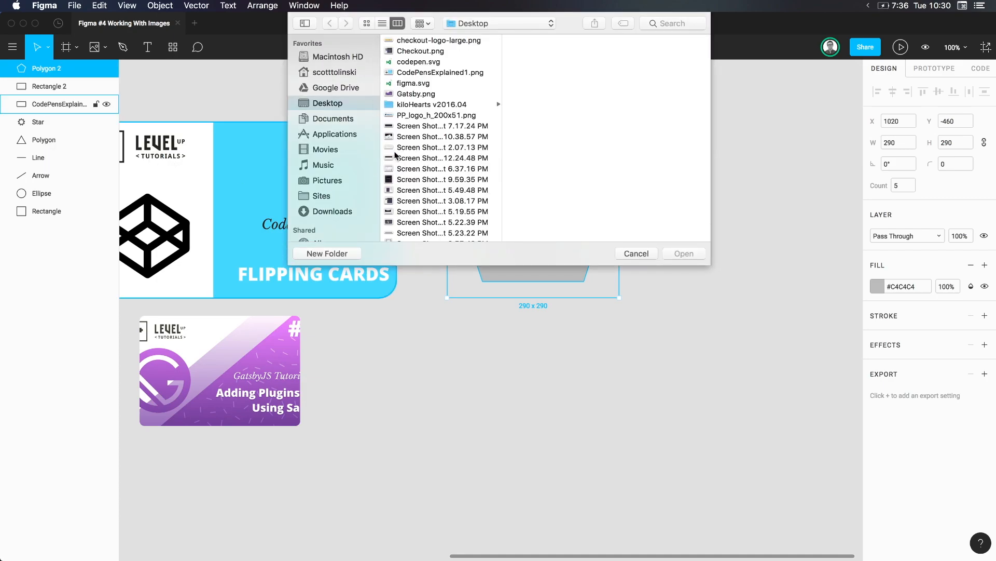
{"action": "scroll", "coordinate": [410, 189], "scroll_direction": "down", "scroll_amount": 3}
{"action": "left_click", "coordinate": [411, 153]}
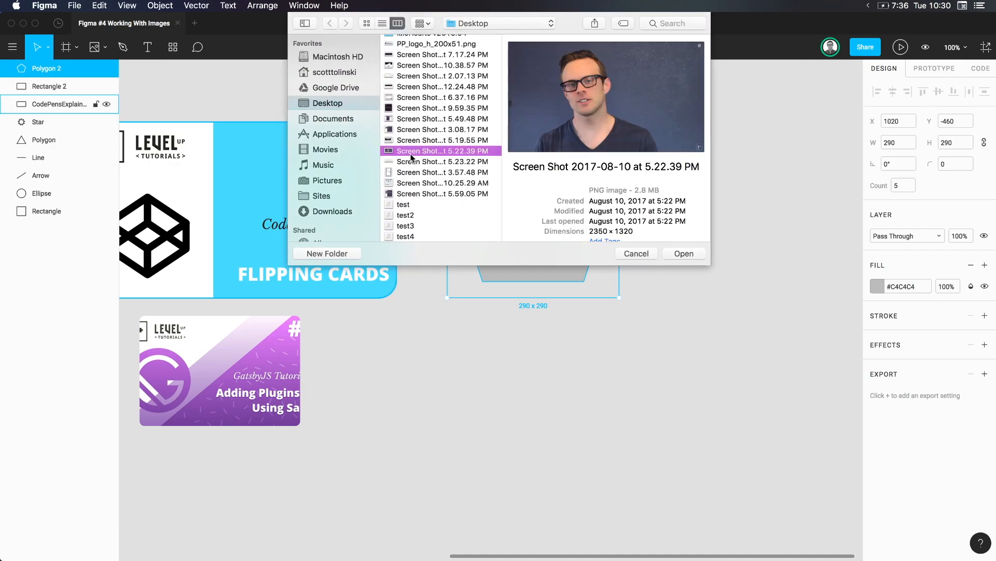
{"action": "double_click", "coordinate": [411, 154]}
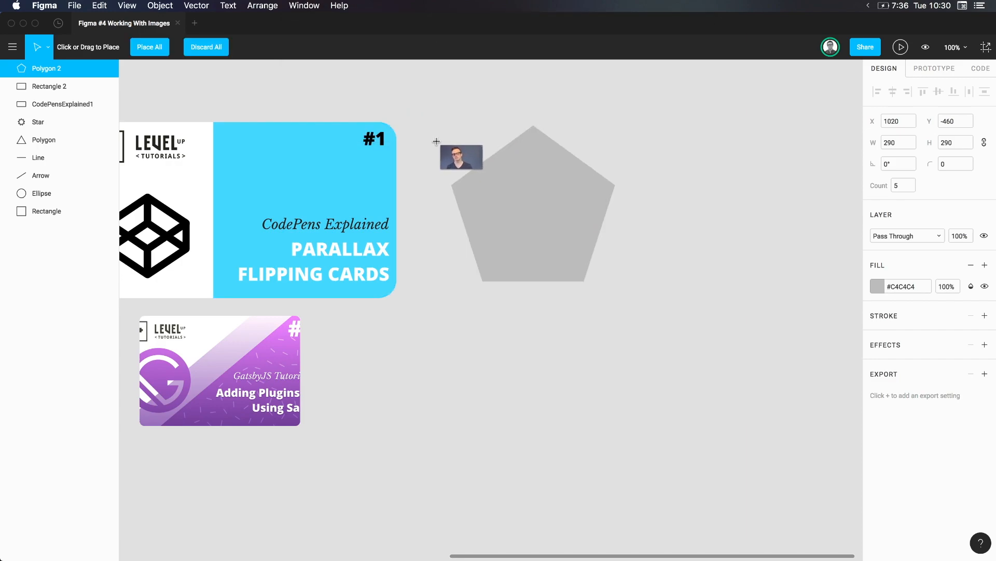
{"action": "left_click", "coordinate": [475, 165]}
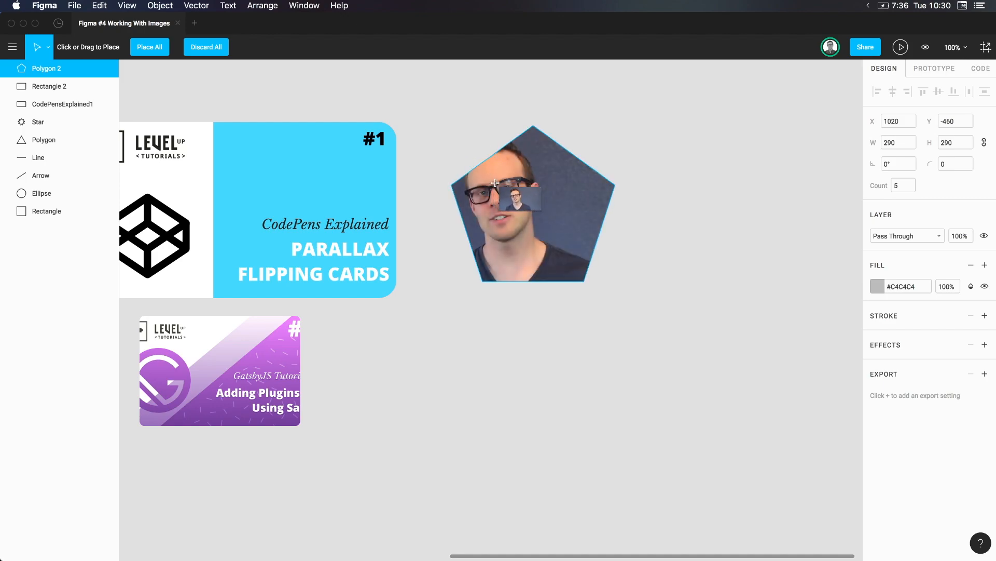
{"action": "left_click", "coordinate": [522, 211]}
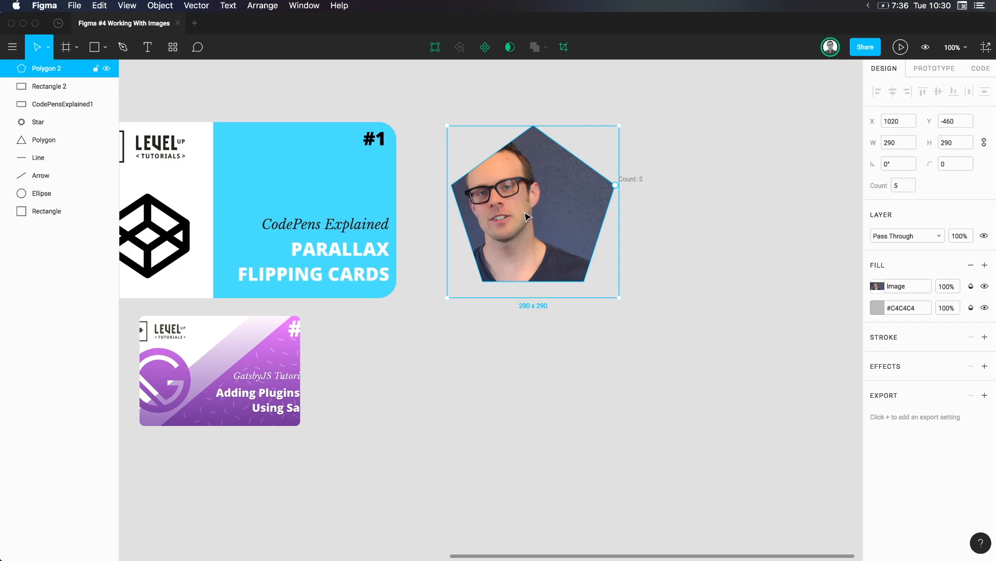
Move the pentagon left to about X 990 and remove its #C4C4C4 fill beneath the image
{"action": "left_click_drag", "start_coordinate": [526, 217], "coordinate": [508, 217]}
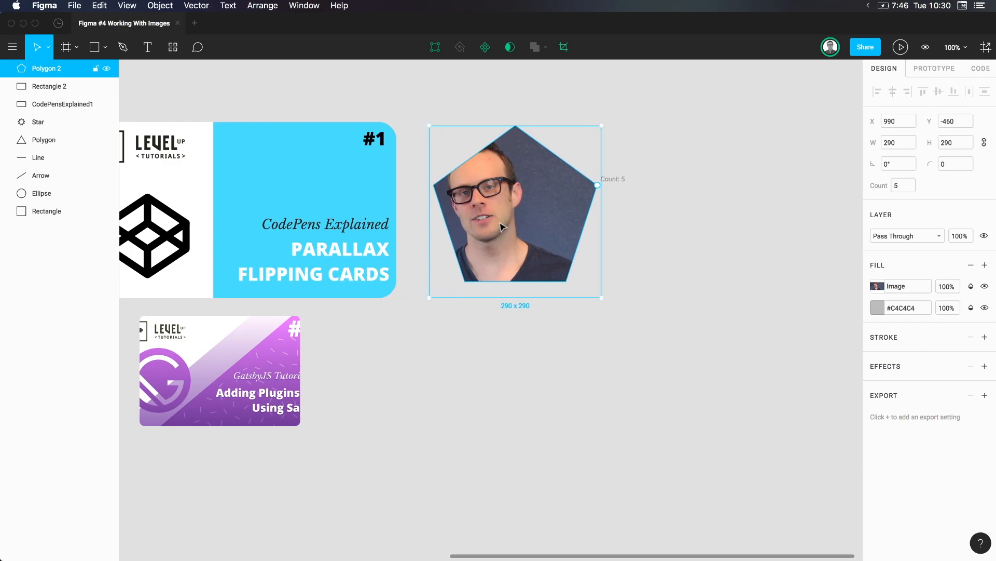
{"action": "left_click", "coordinate": [867, 308]}
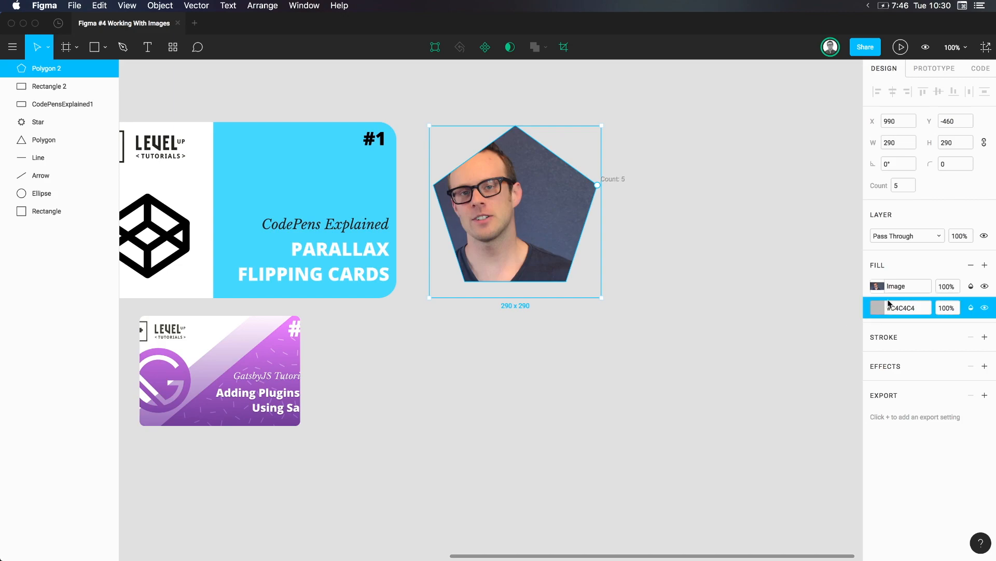
{"action": "left_click", "coordinate": [971, 265]}
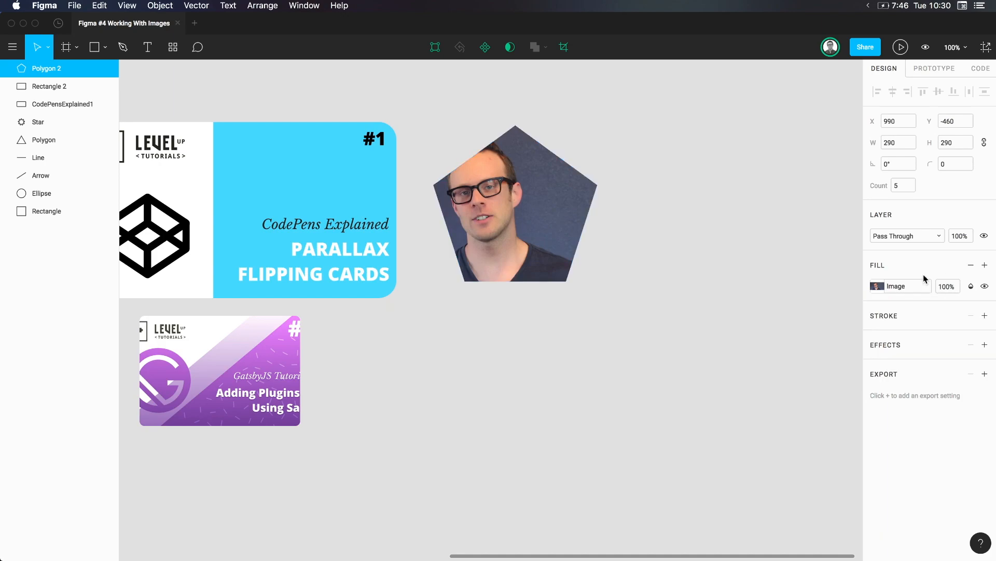
Set the pentagon's image fill to Crop, shift the picture right to center the face, and move the pentagon to about X 998, Y -463
{"action": "left_click", "coordinate": [876, 287]}
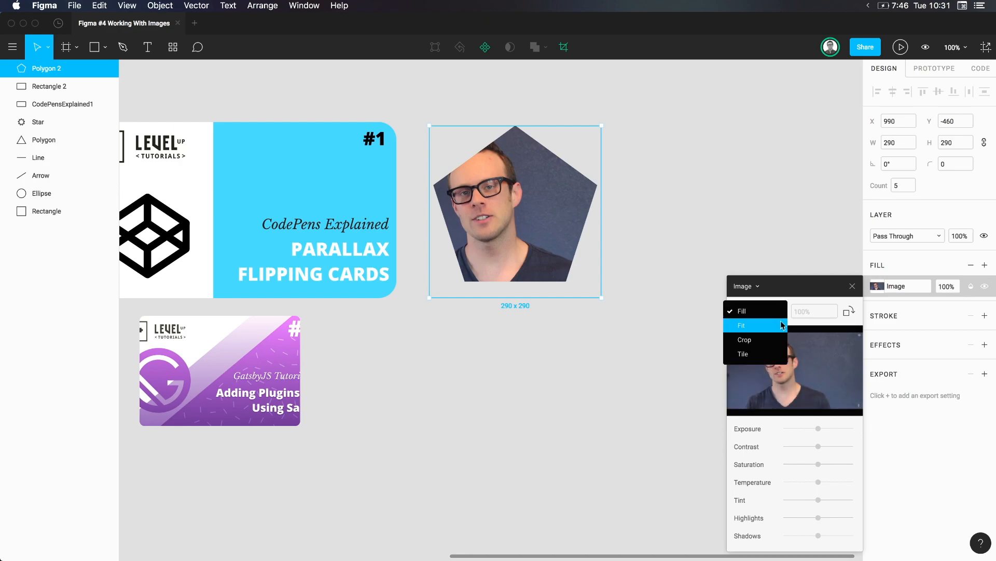
{"action": "left_click", "coordinate": [744, 296]}
{"action": "left_click", "coordinate": [756, 312]}
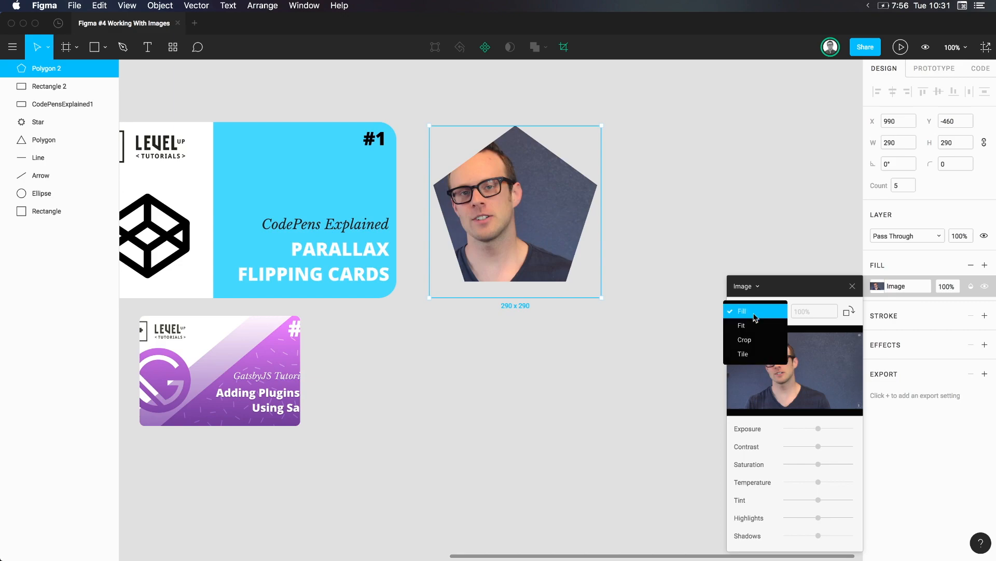
{"action": "left_click", "coordinate": [755, 340]}
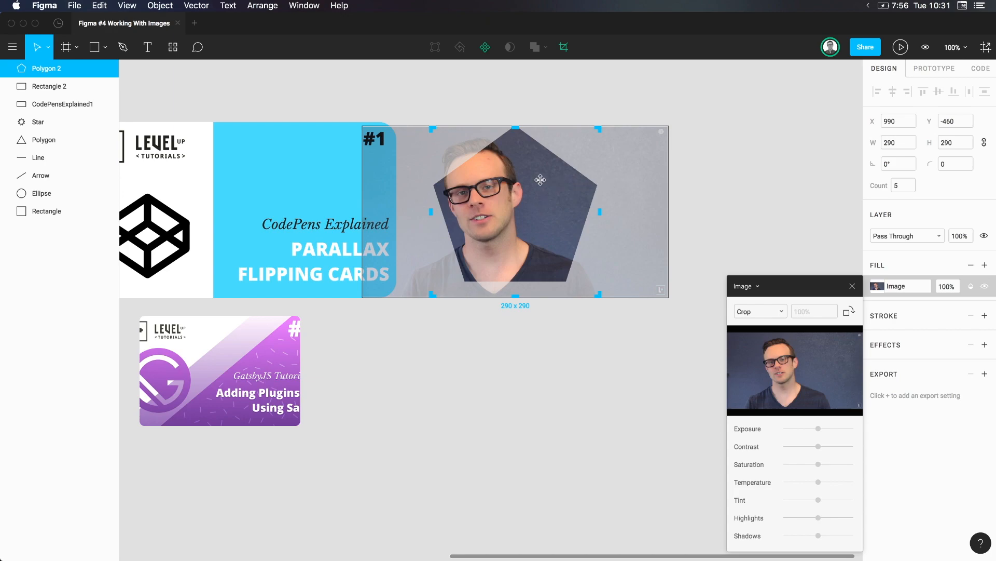
{"action": "left_click_drag", "start_coordinate": [496, 192], "coordinate": [533, 192]}
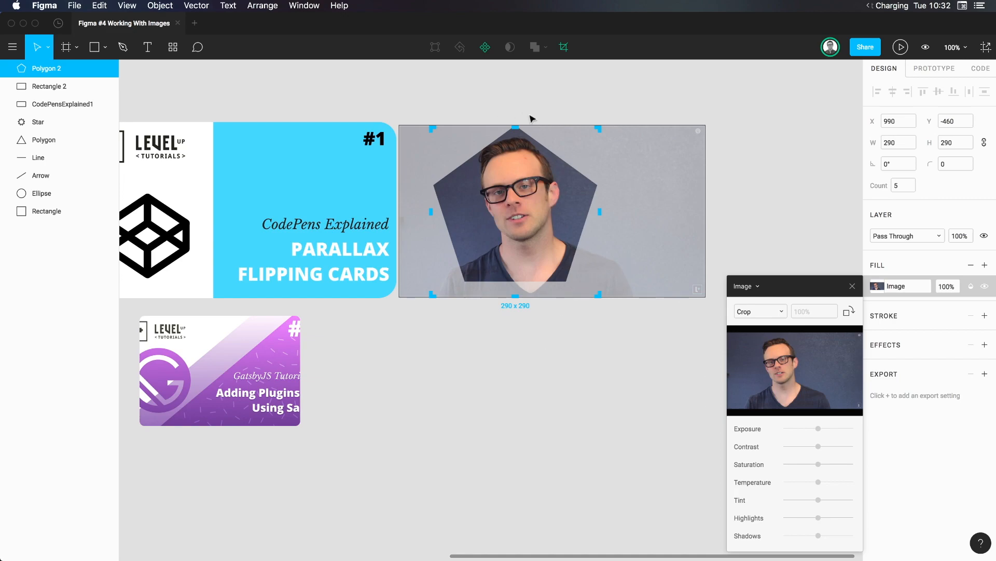
{"action": "left_click", "coordinate": [852, 286]}
{"action": "left_click", "coordinate": [683, 279]}
{"action": "left_click_drag", "start_coordinate": [502, 233], "coordinate": [519, 196]}
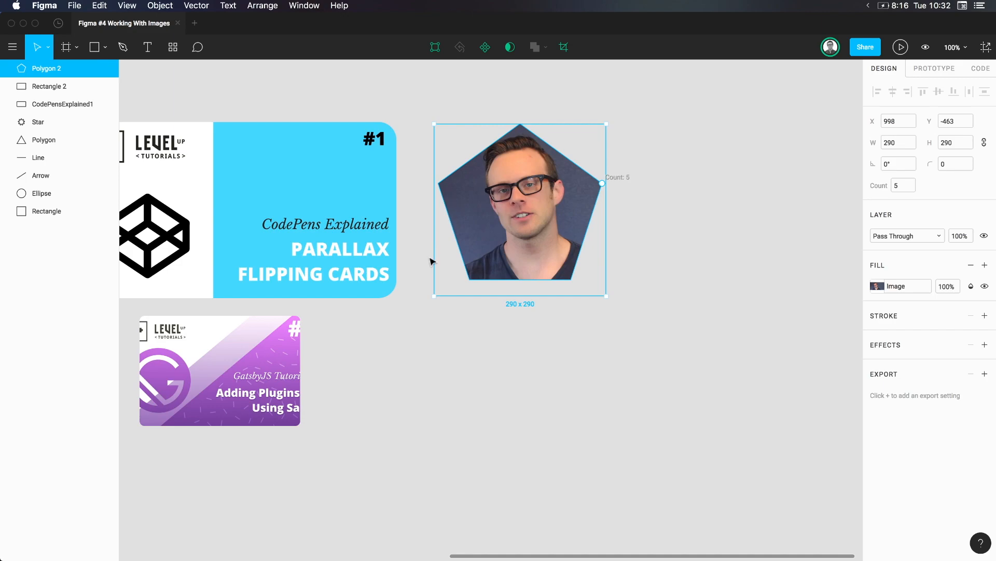
Draw a header rectangle about 757 x 99 on the empty canvas to the right of the pentagon
{"action": "scroll", "coordinate": [430, 260], "scroll_direction": "left", "scroll_amount": 6}
{"action": "scroll", "coordinate": [430, 261], "scroll_direction": "right", "scroll_amount": 20}
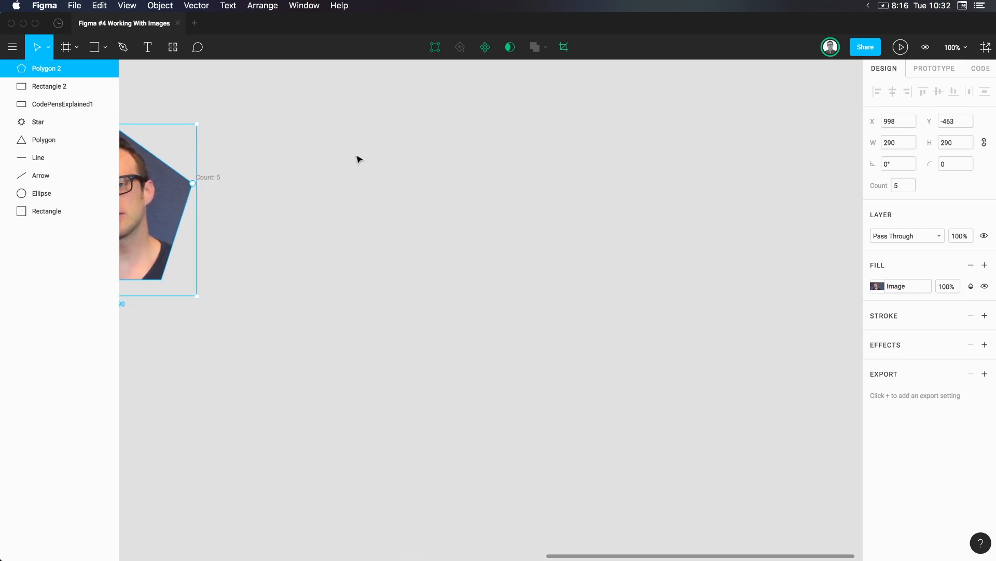
{"action": "key", "text": "r"}
{"action": "mouse_move", "coordinate": [285, 122]}
{"action": "left_mouse_down"}
{"action": "mouse_move", "coordinate": [574, 324]}
{"action": "mouse_move", "coordinate": [674, 289]}
{"action": "mouse_move", "coordinate": [721, 312]}
{"action": "mouse_move", "coordinate": [734, 181]}
{"action": "left_mouse_up"}
Draw a rectangle about 752 x 384 from the header's upper-left corner and order it beneath the header in the layers
{"action": "key", "text": "r"}
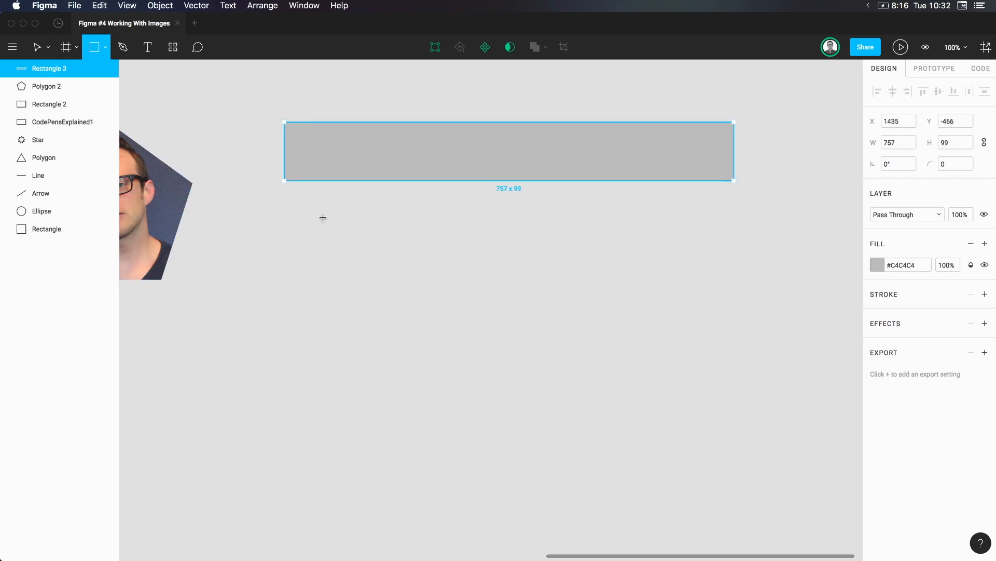
{"action": "mouse_move", "coordinate": [284, 122]}
{"action": "left_mouse_down"}
{"action": "mouse_move", "coordinate": [292, 136]}
{"action": "mouse_move", "coordinate": [690, 327]}
{"action": "mouse_move", "coordinate": [734, 331]}
{"action": "mouse_move", "coordinate": [731, 350]}
{"action": "left_mouse_up"}
{"action": "left_click_drag", "start_coordinate": [69, 73], "coordinate": [27, 99]}
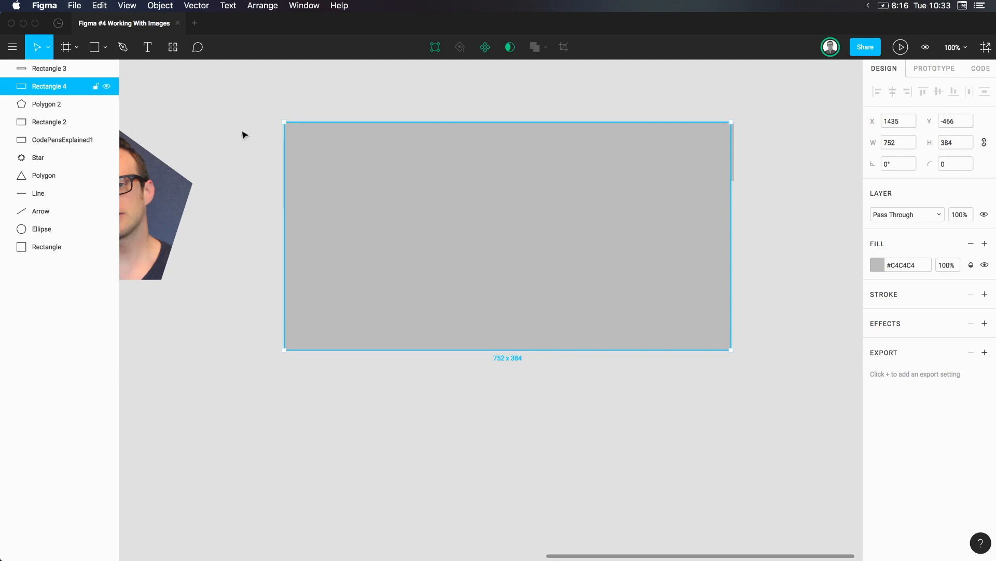
Change the header rectangle's fill to the dark purple #524763 from the personal colors
{"action": "left_click", "coordinate": [49, 69]}
{"action": "left_click", "coordinate": [882, 266]}
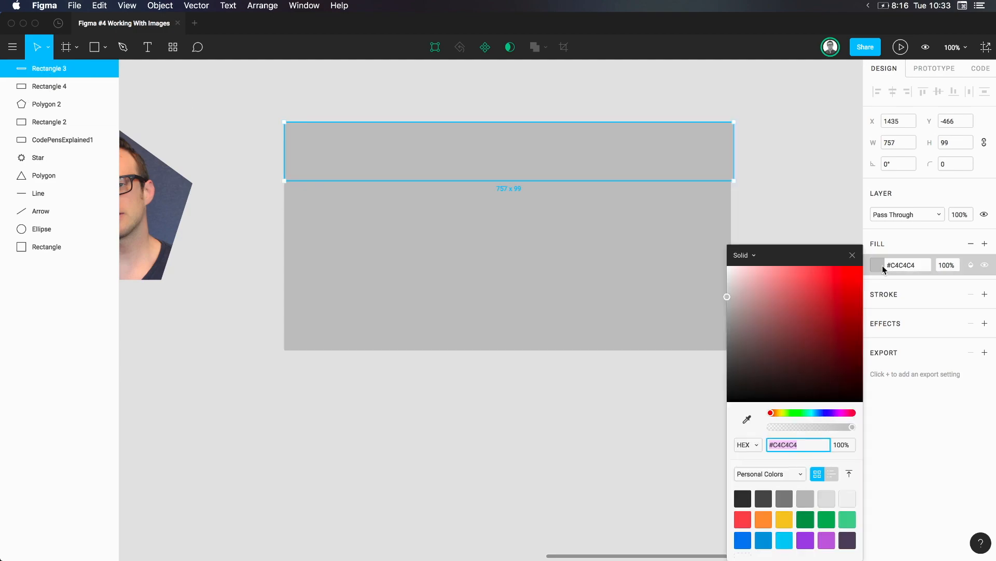
{"action": "left_click", "coordinate": [847, 539]}
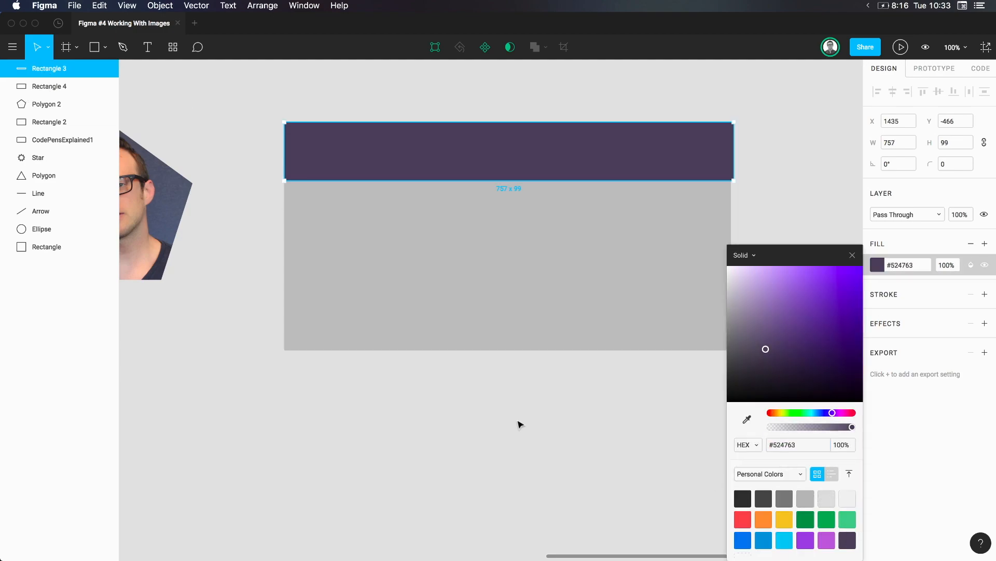
{"action": "left_click", "coordinate": [519, 417]}
Widen the large gray rectangle to 757 to match the header and move it down to about Y -393
{"action": "left_click", "coordinate": [504, 237]}
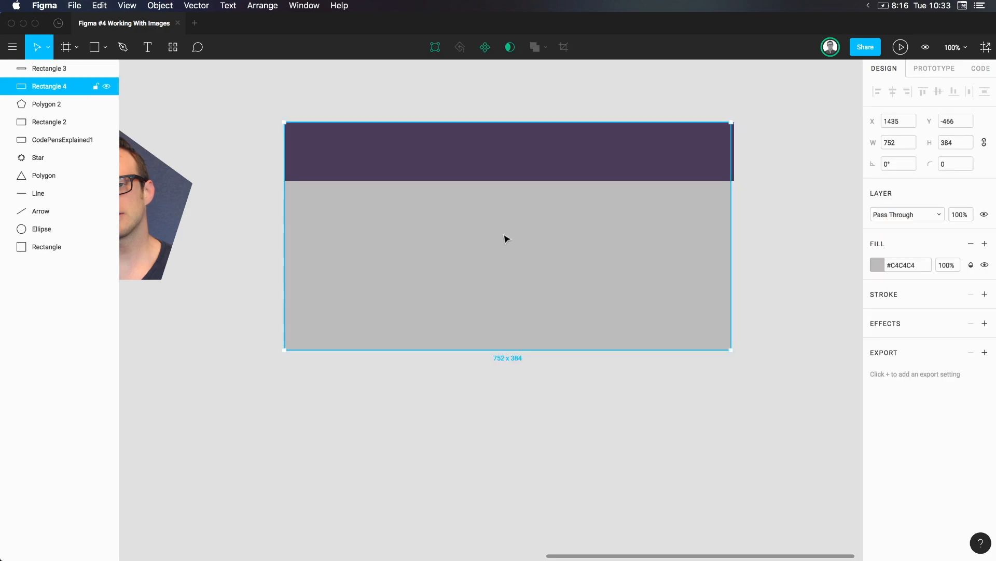
{"action": "left_click_drag", "start_coordinate": [728, 285], "coordinate": [733, 286]}
{"action": "left_click_drag", "start_coordinate": [594, 295], "coordinate": [596, 338]}
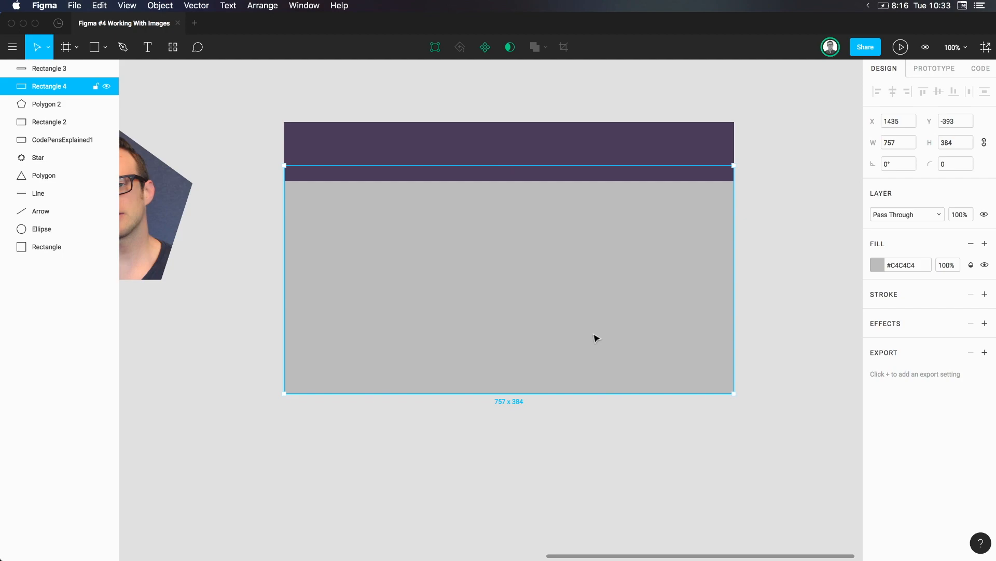
{"action": "left_click", "coordinate": [462, 413]}
{"action": "left_click", "coordinate": [498, 274]}
{"action": "double_click", "coordinate": [499, 274]}
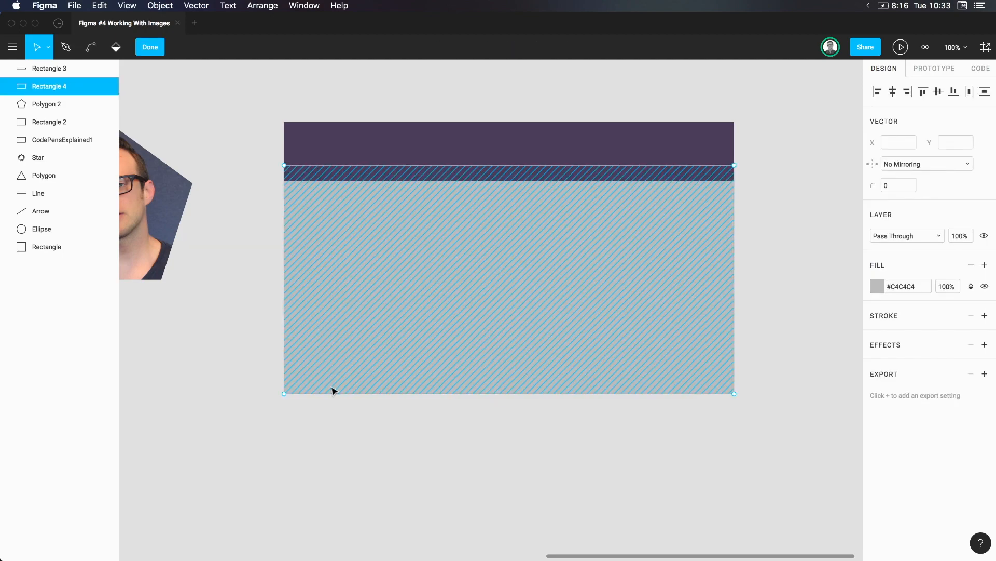
{"action": "key", "text": "super+Tab"}
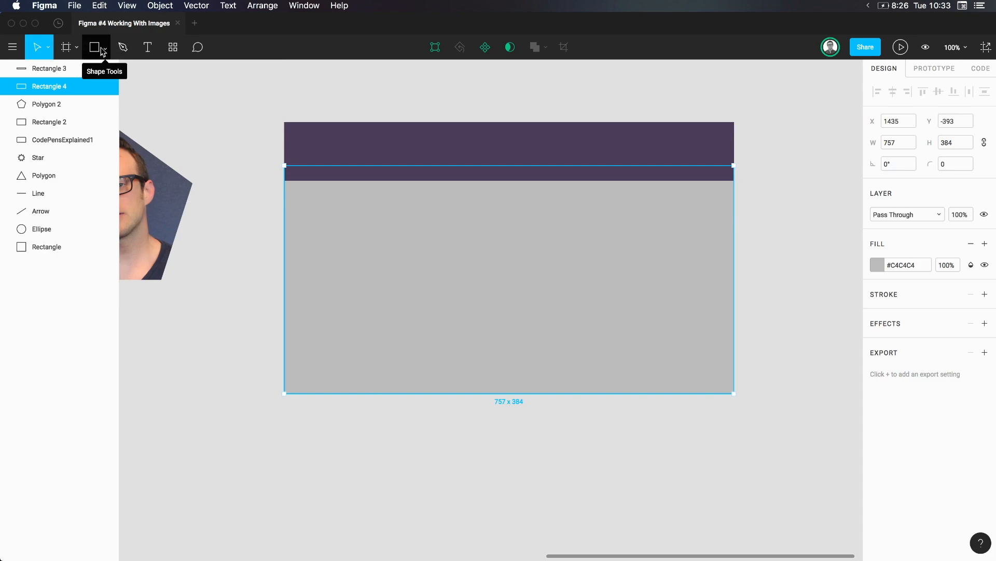
Start placing an image and browse to the img folder inside Sites/levelup/public
{"action": "left_click", "coordinate": [105, 50]}
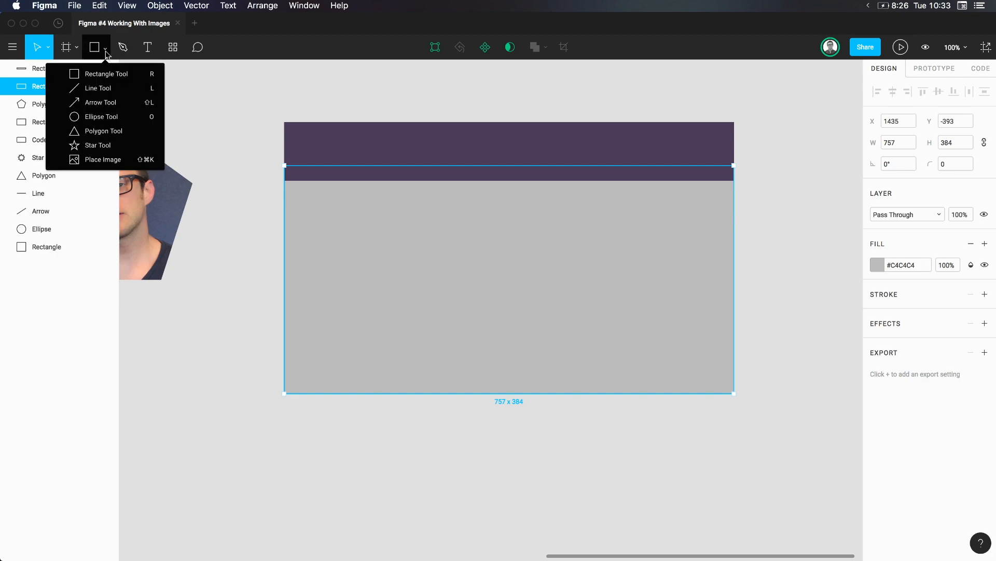
{"action": "left_click", "coordinate": [123, 162]}
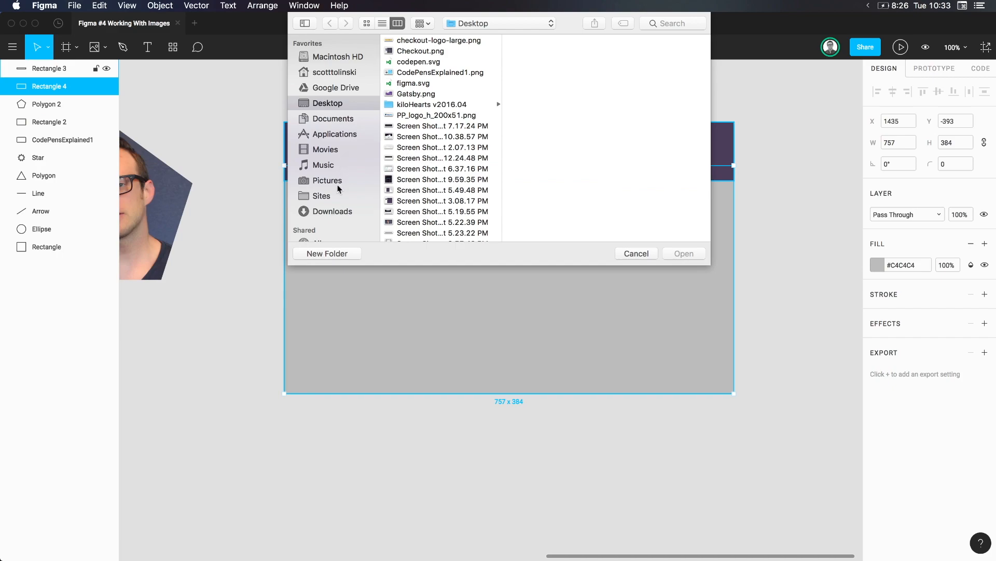
{"action": "left_click", "coordinate": [337, 197]}
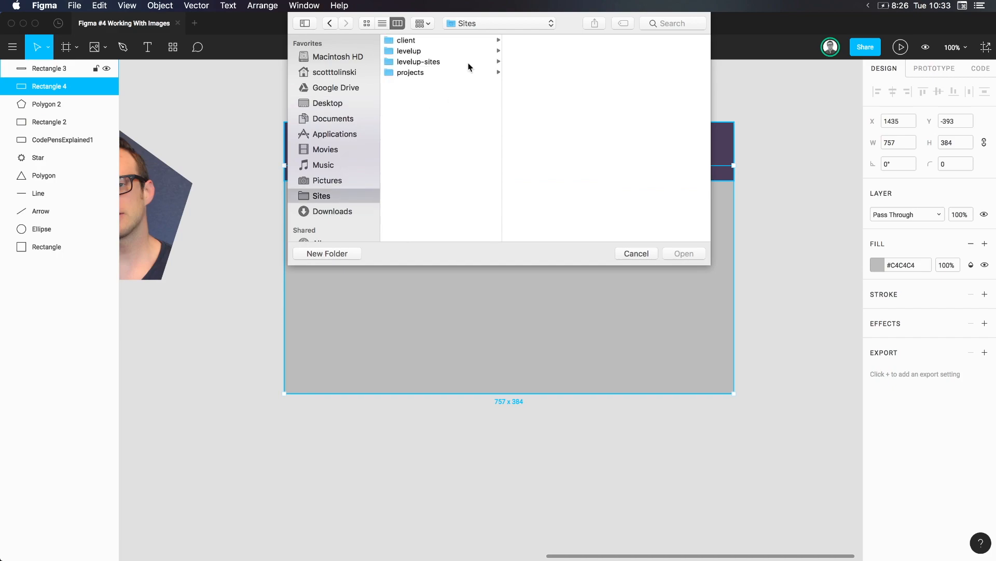
{"action": "left_click", "coordinate": [428, 53]}
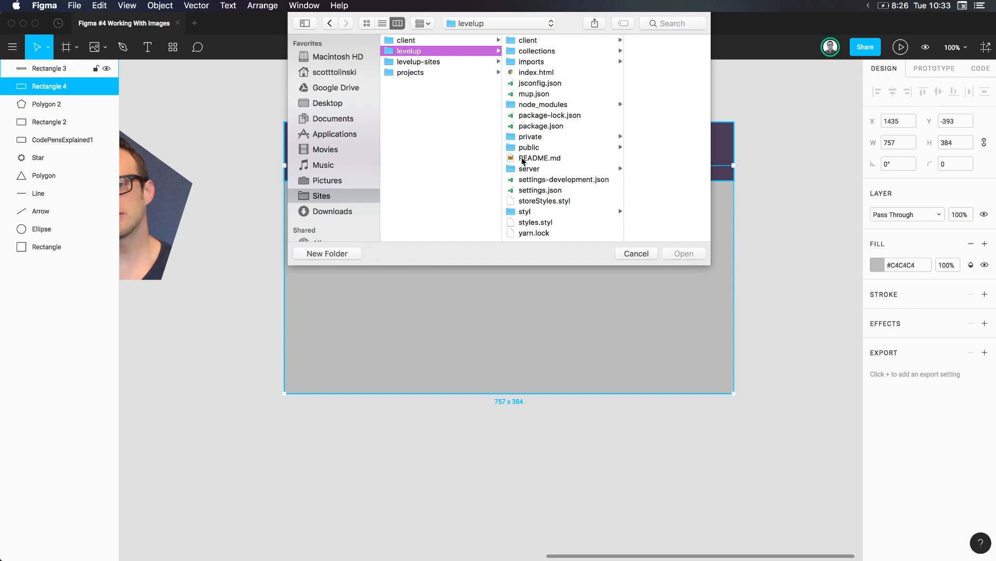
{"action": "left_click", "coordinate": [517, 62]}
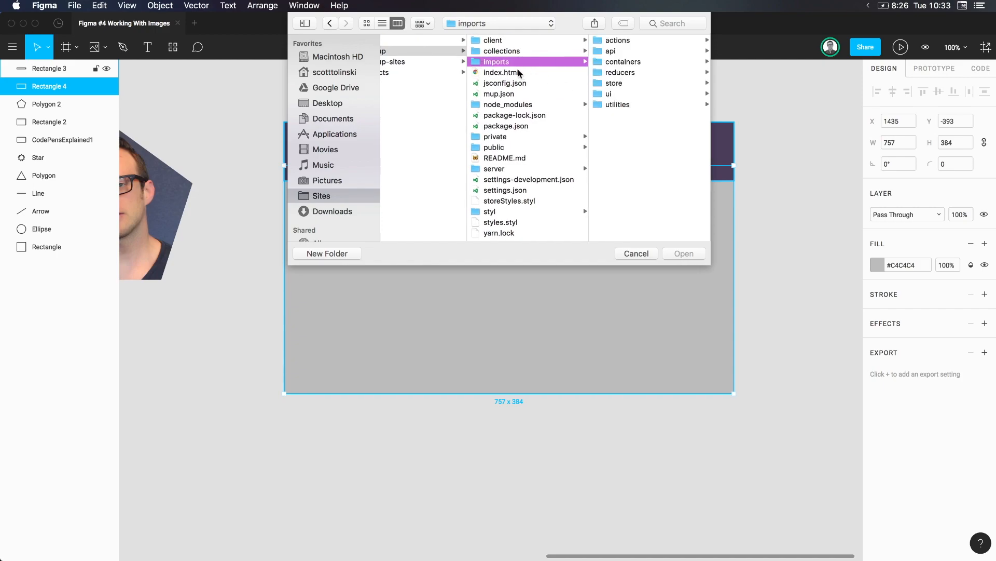
{"action": "left_click", "coordinate": [492, 146]}
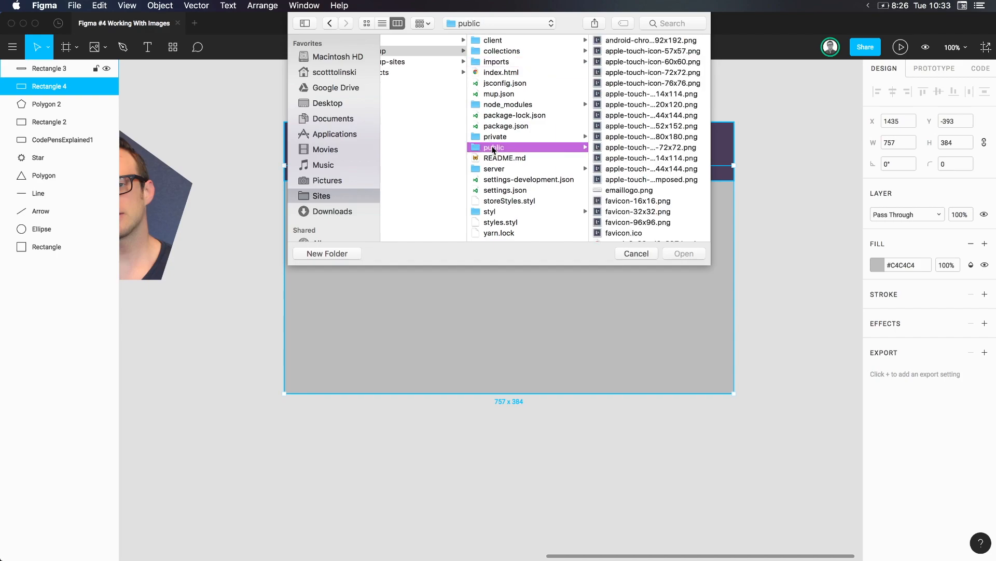
{"action": "scroll", "coordinate": [603, 171], "scroll_direction": "down", "scroll_amount": 5}
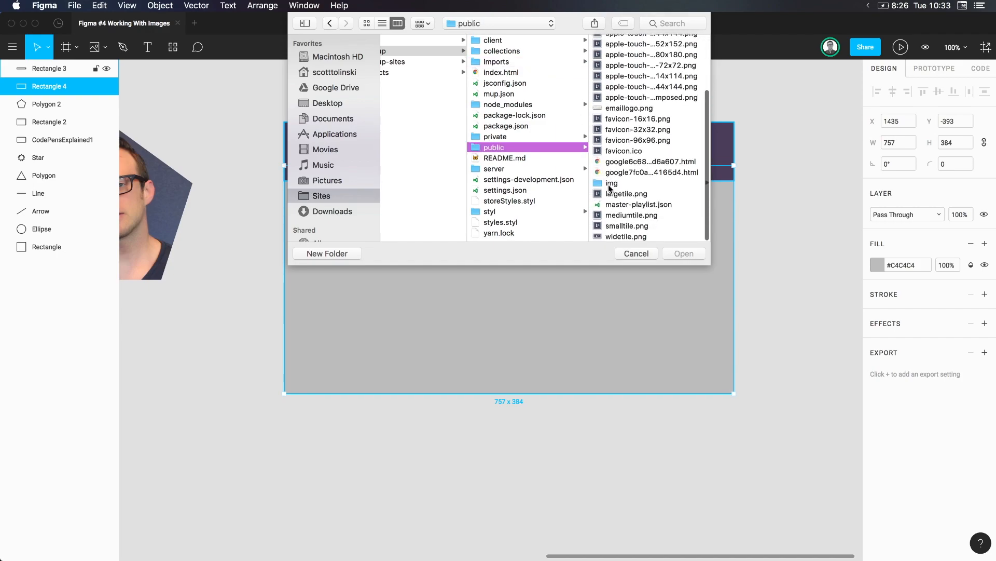
{"action": "left_click", "coordinate": [609, 183]}
Choose background.png and place it as an image fill in the large gray rectangle beneath the header
{"action": "left_click", "coordinate": [617, 170]}
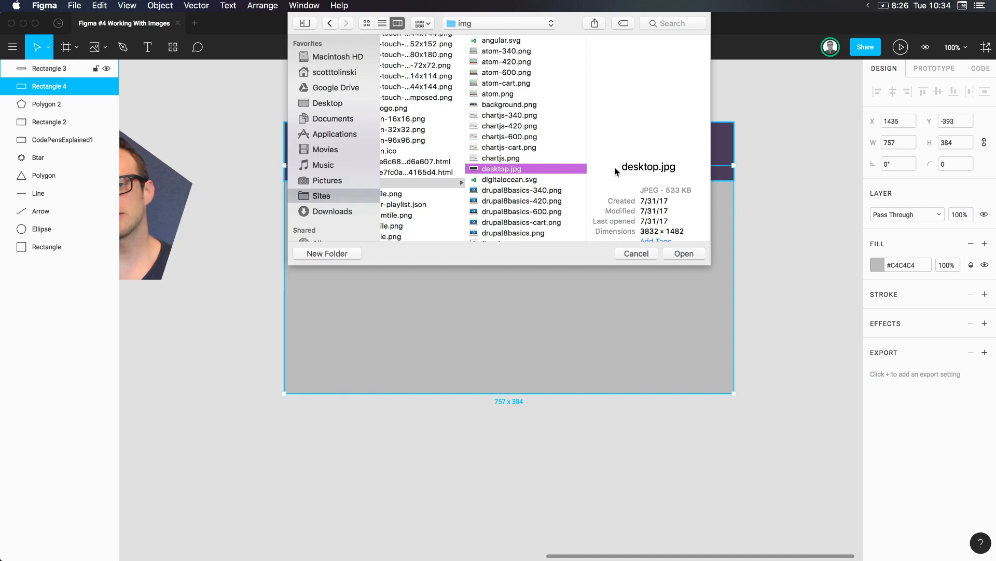
{"action": "left_click", "coordinate": [537, 103]}
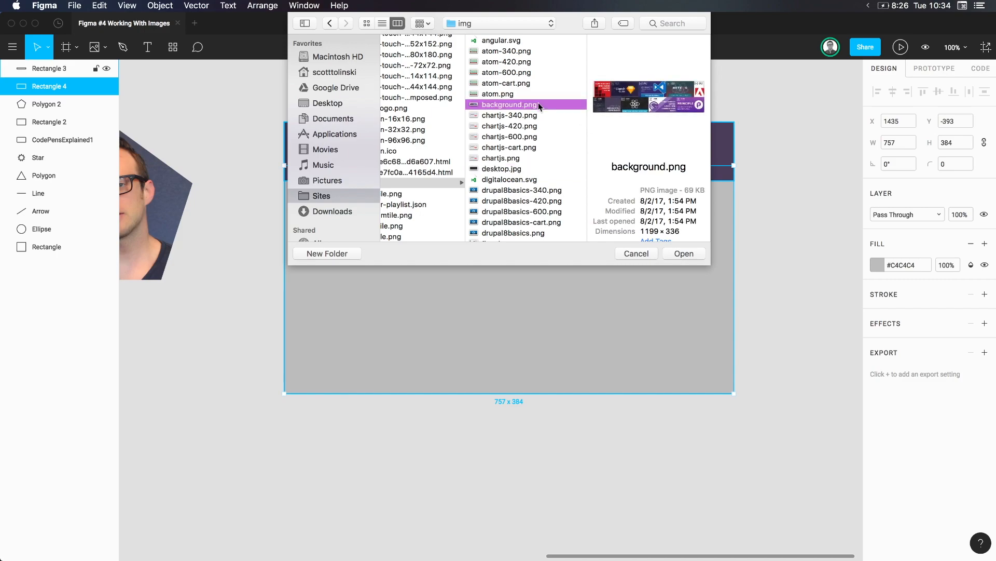
{"action": "double_click", "coordinate": [538, 104]}
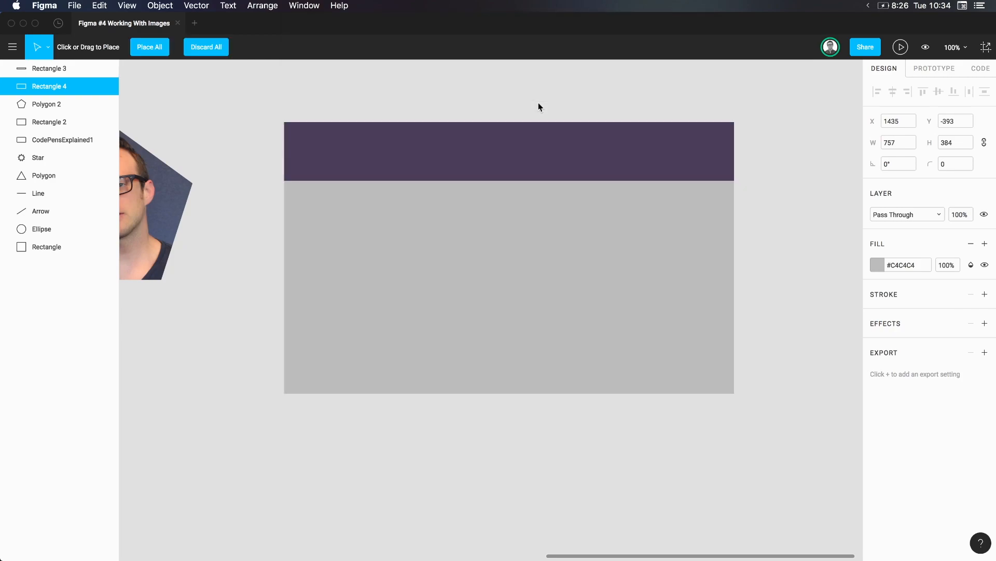
{"action": "left_click", "coordinate": [460, 266]}
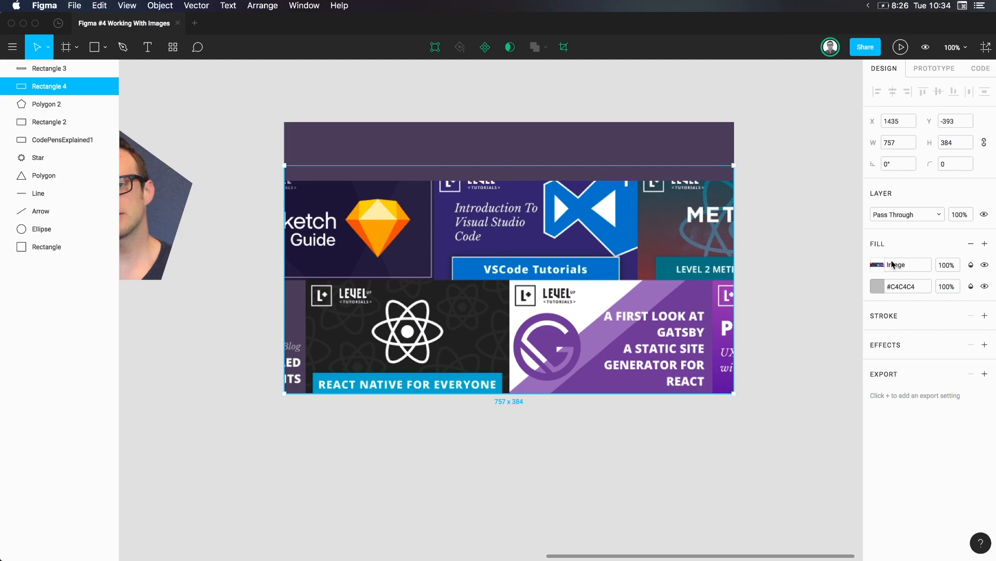
Change the large rectangle's image fill mode to Tile and set the tile scale to 70%
{"action": "left_click", "coordinate": [876, 267]}
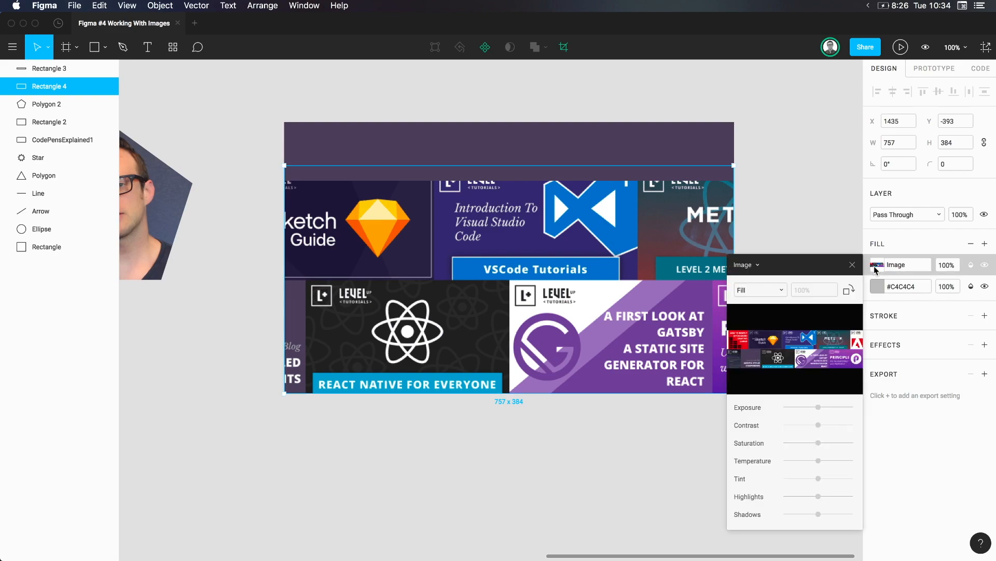
{"action": "left_click", "coordinate": [782, 290]}
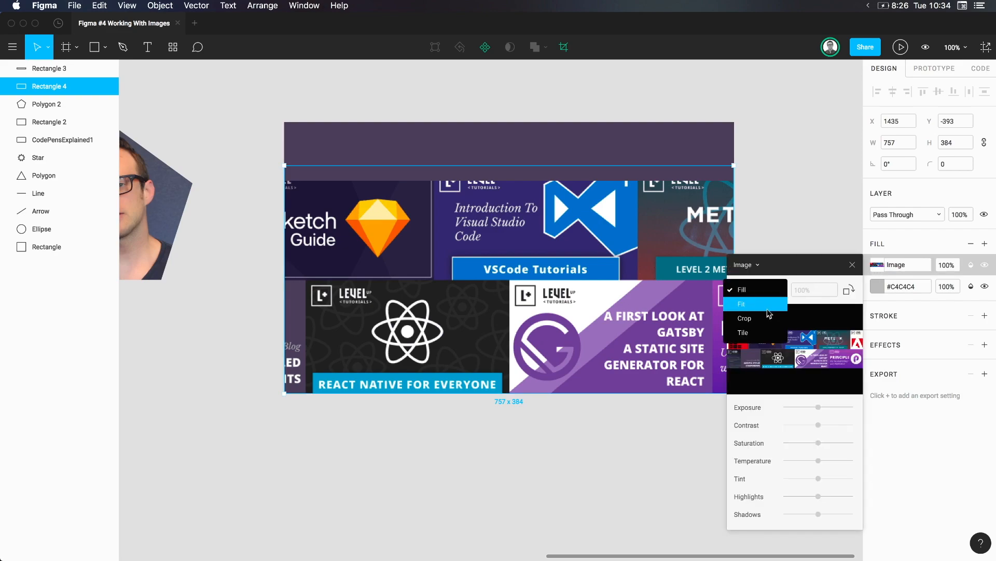
{"action": "left_click", "coordinate": [755, 329]}
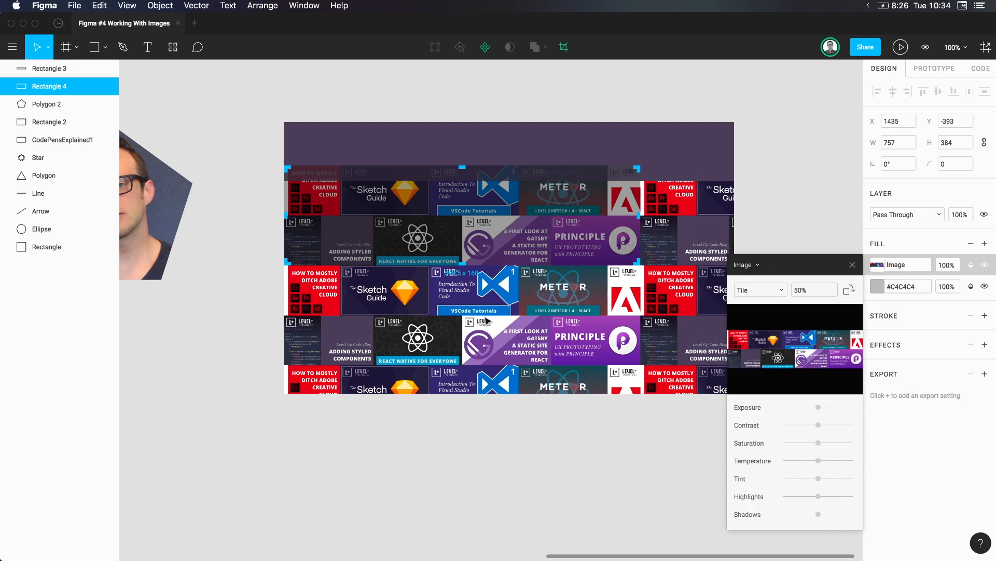
{"action": "left_click", "coordinate": [803, 291]}
{"action": "type", "text": "60"}
{"action": "key", "text": "Return"}
{"action": "key", "text": "shift+Up"}
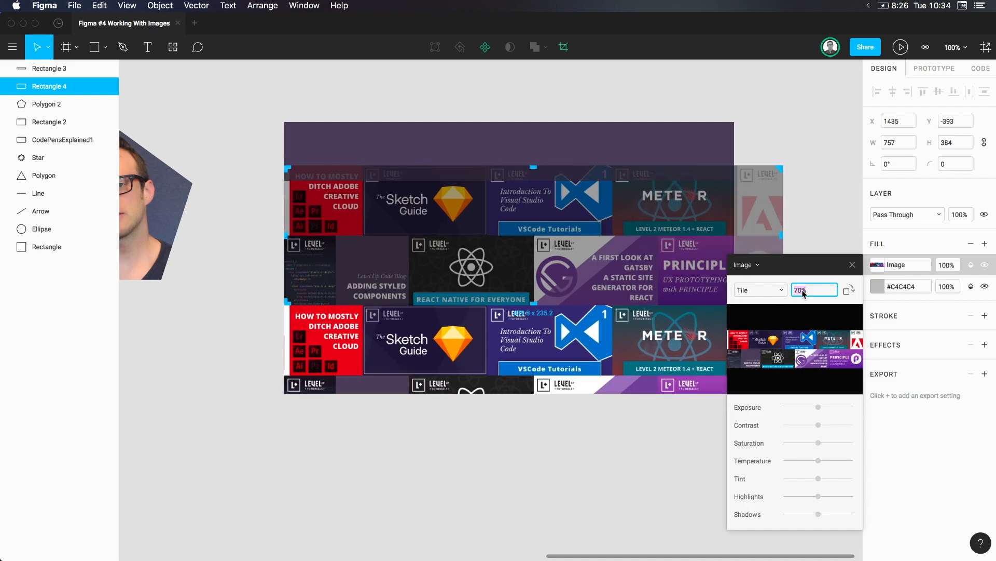
{"action": "left_click", "coordinate": [866, 283]}
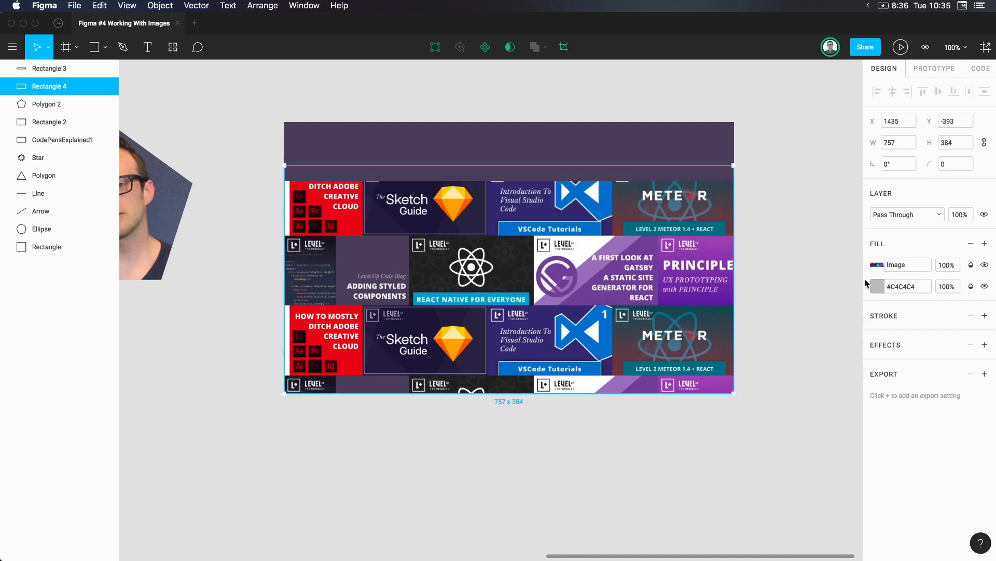
Remove the gray #C4C4C4 fill from the tiled rectangle and extend its lower edge to a height of about 495
{"action": "left_click", "coordinate": [868, 285]}
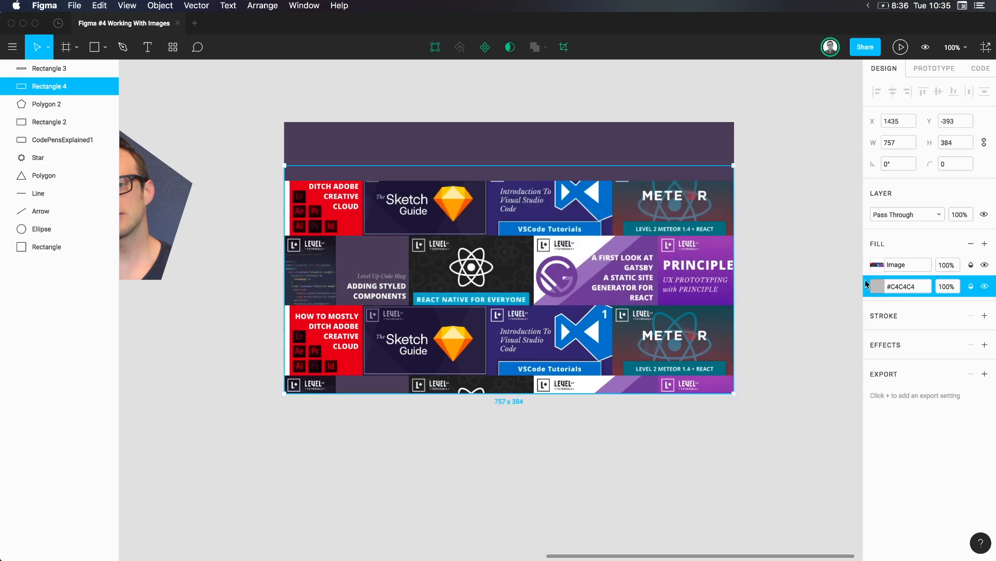
{"action": "left_click", "coordinate": [970, 244]}
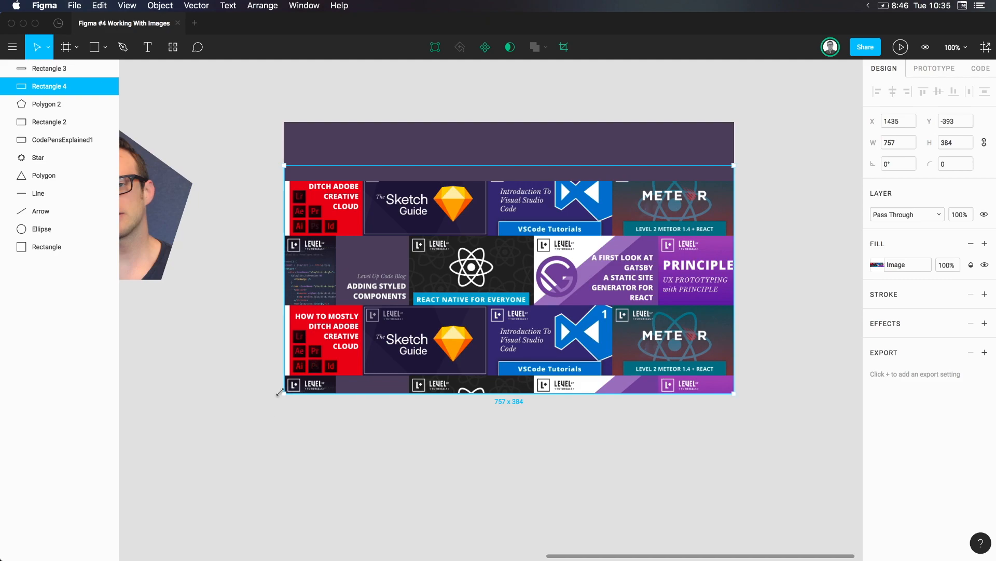
{"action": "left_click_drag", "start_coordinate": [283, 397], "coordinate": [529, 459]}
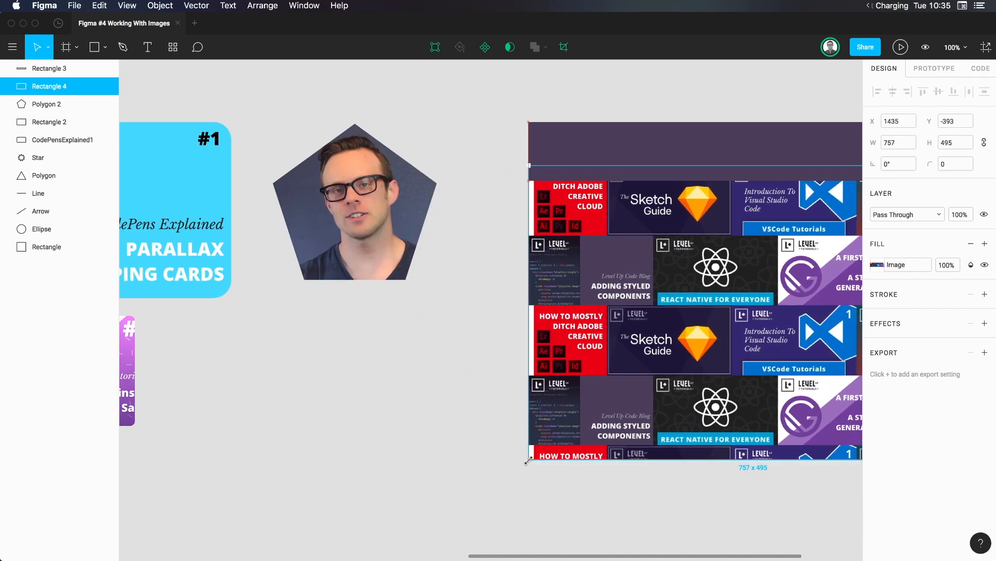
{"action": "scroll", "coordinate": [449, 397], "scroll_direction": "right", "scroll_amount": 10}
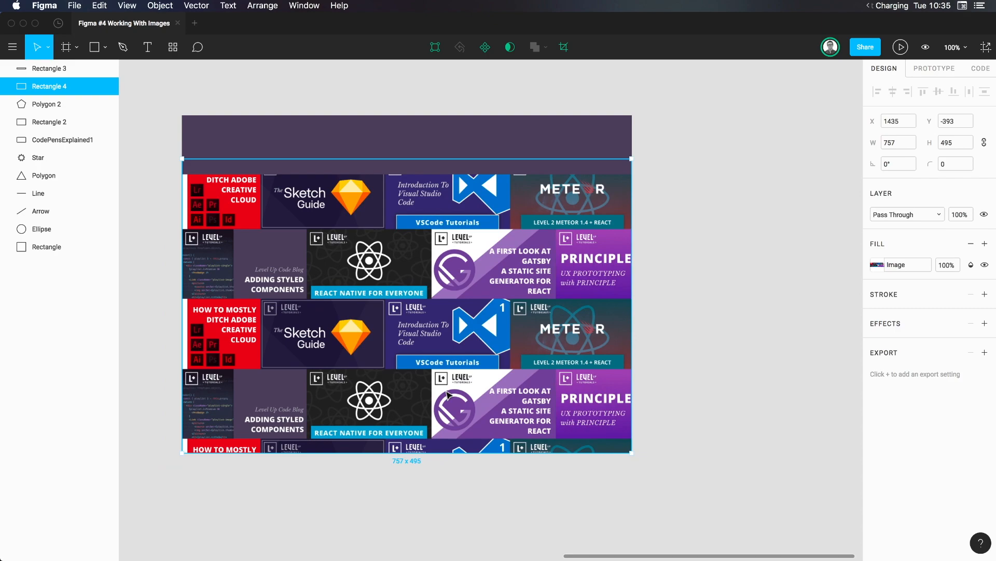